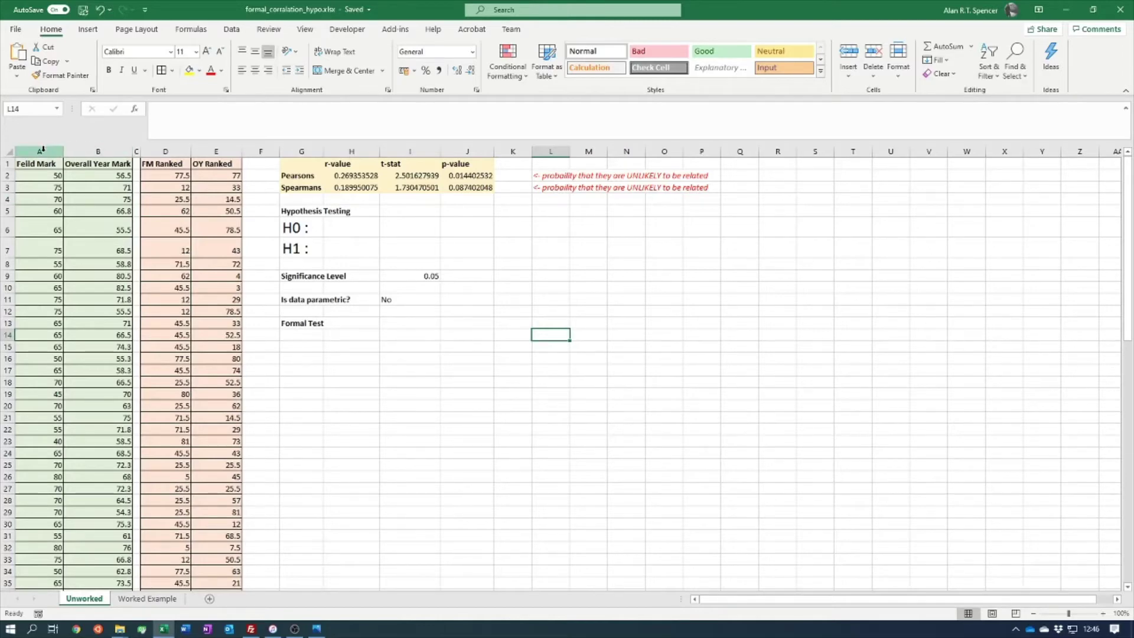
Step: Examine the raw mark columns, the ranked mark columns, and the Pearsons and Spearmans correlation results table
{"action": "left_click", "coordinate": [43, 149]}
{"action": "left_click", "coordinate": [117, 149]}
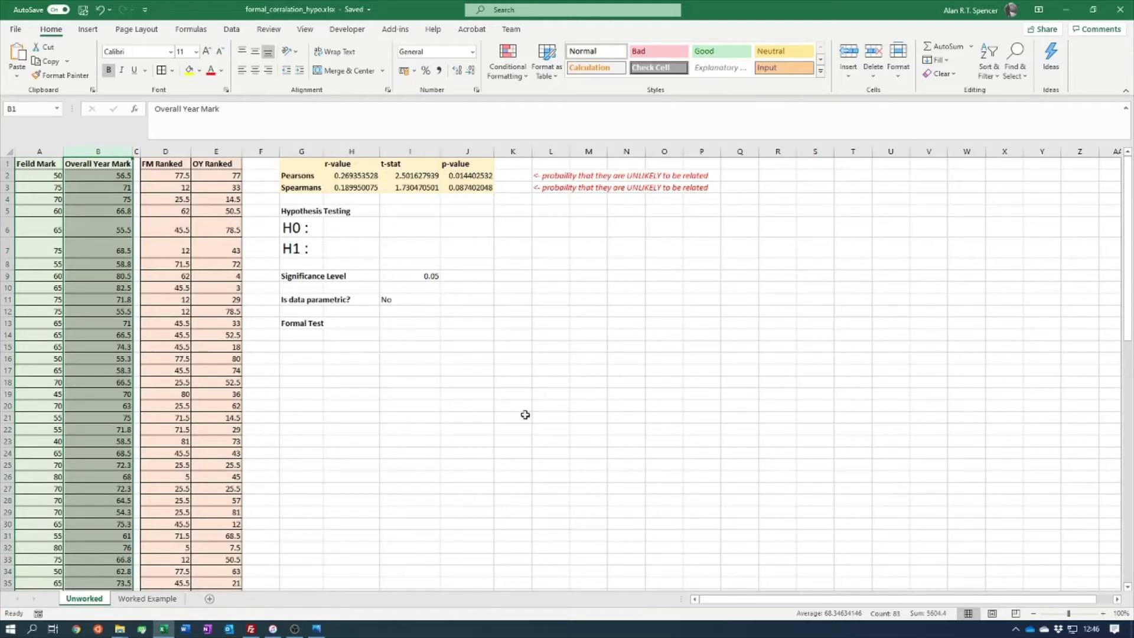
{"action": "left_click", "coordinate": [164, 148]}
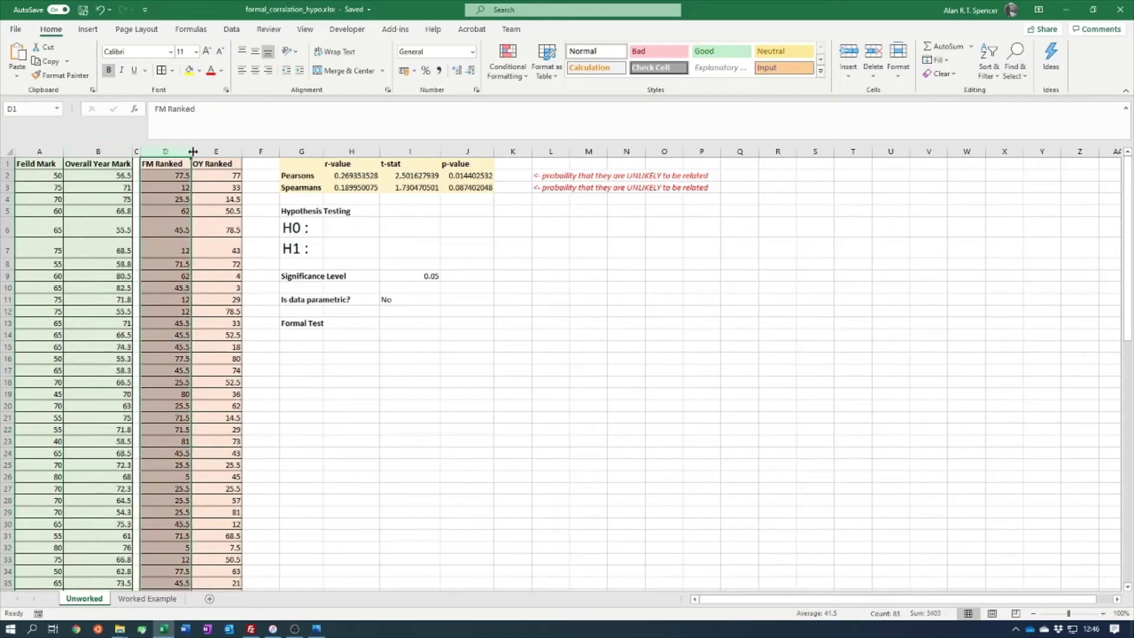
{"action": "left_click", "coordinate": [224, 147]}
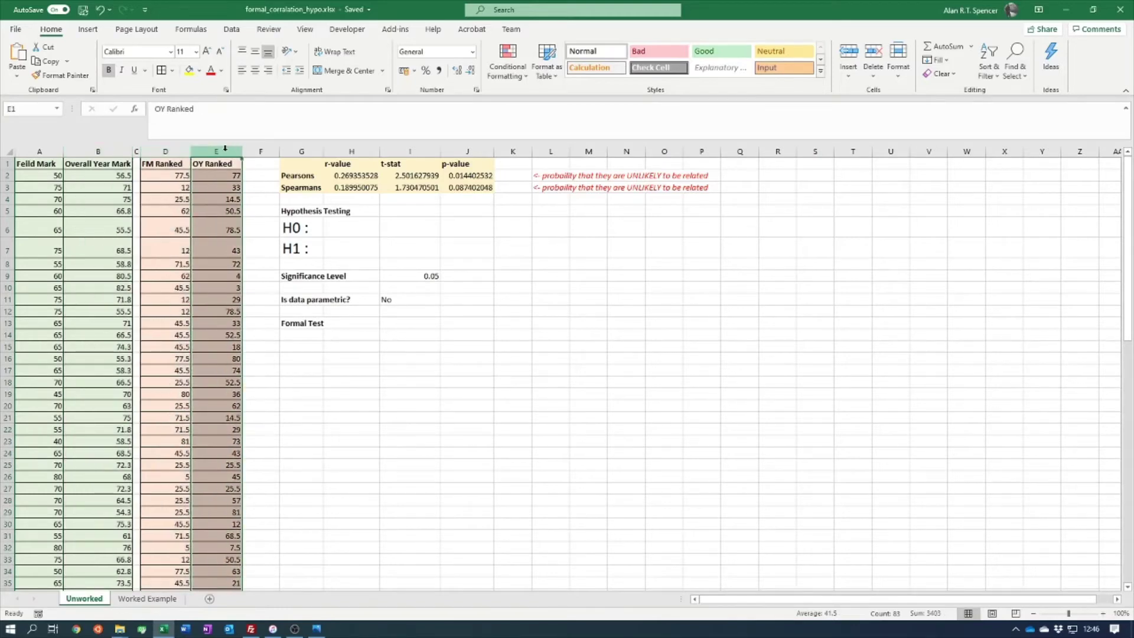
{"action": "left_click", "coordinate": [168, 150]}
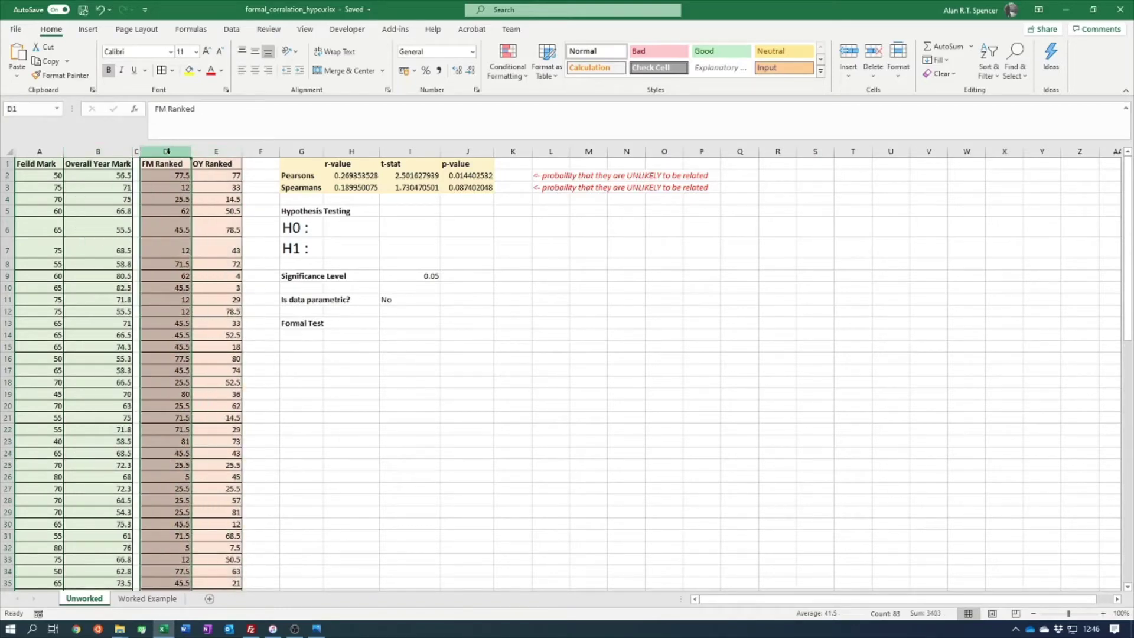
{"action": "left_click", "coordinate": [216, 152]}
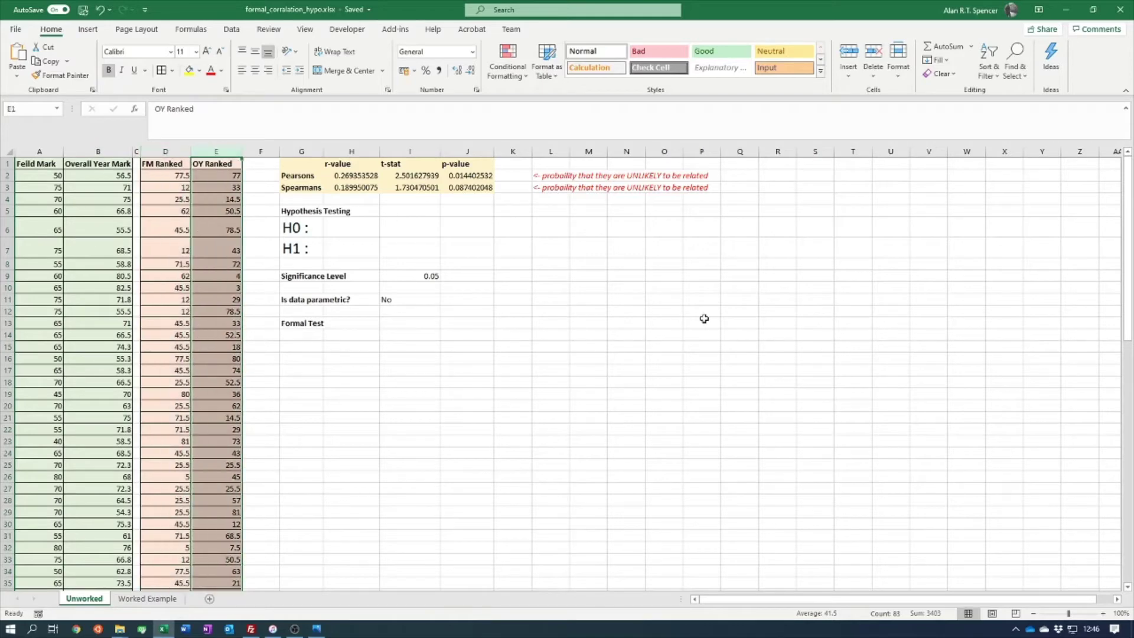
{"action": "left_click", "coordinate": [604, 345]}
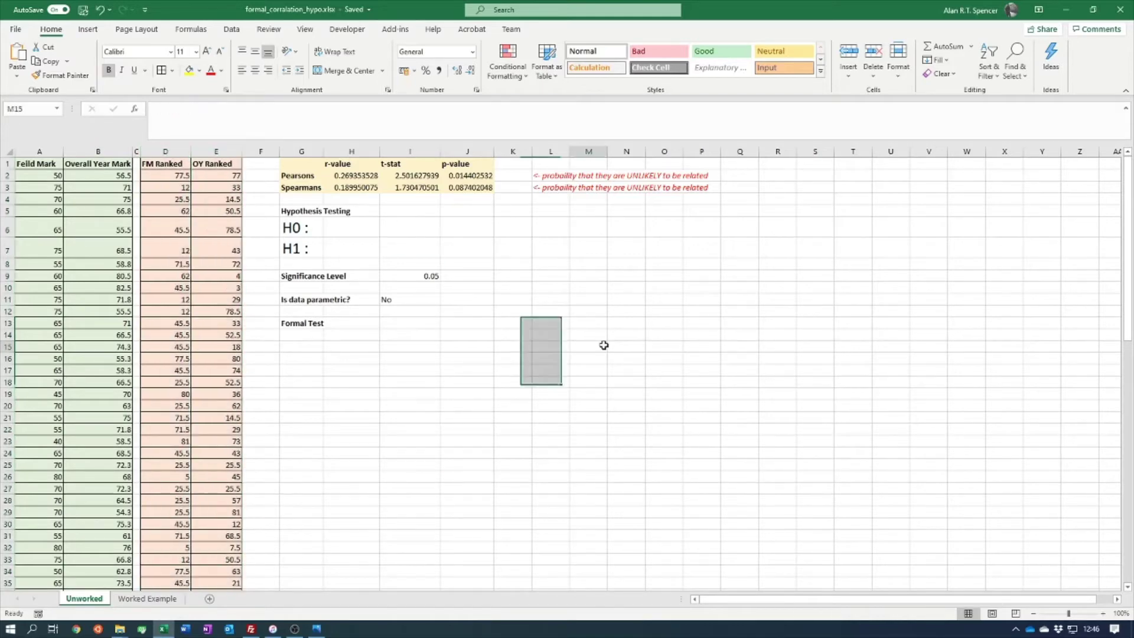
{"action": "left_click_drag", "start_coordinate": [295, 167], "coordinate": [482, 190]}
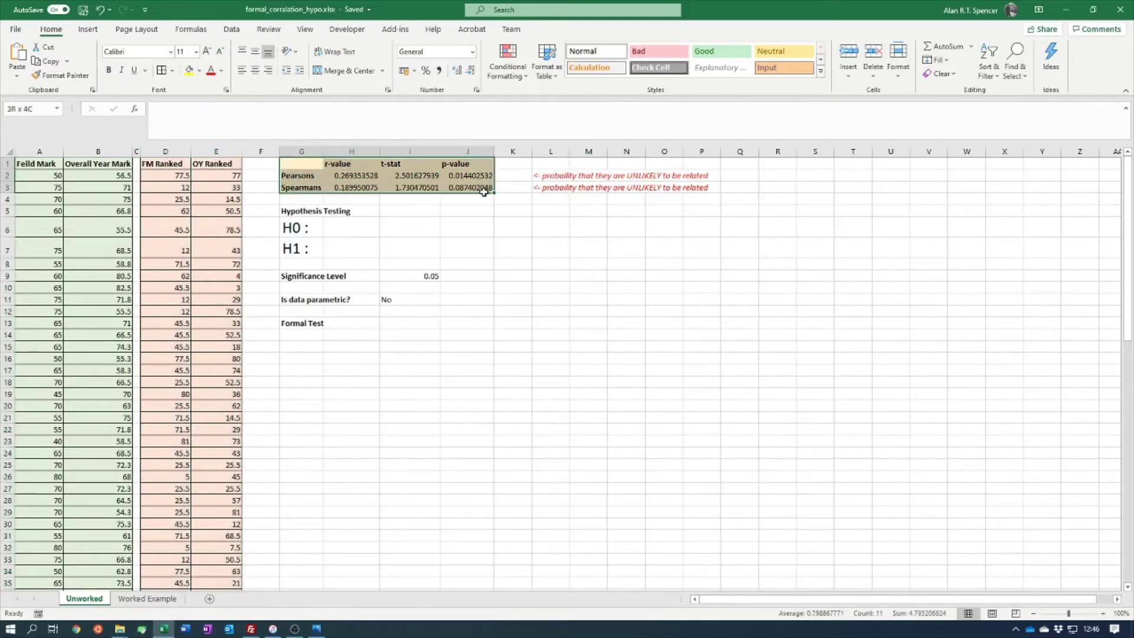
{"action": "left_click", "coordinate": [596, 340]}
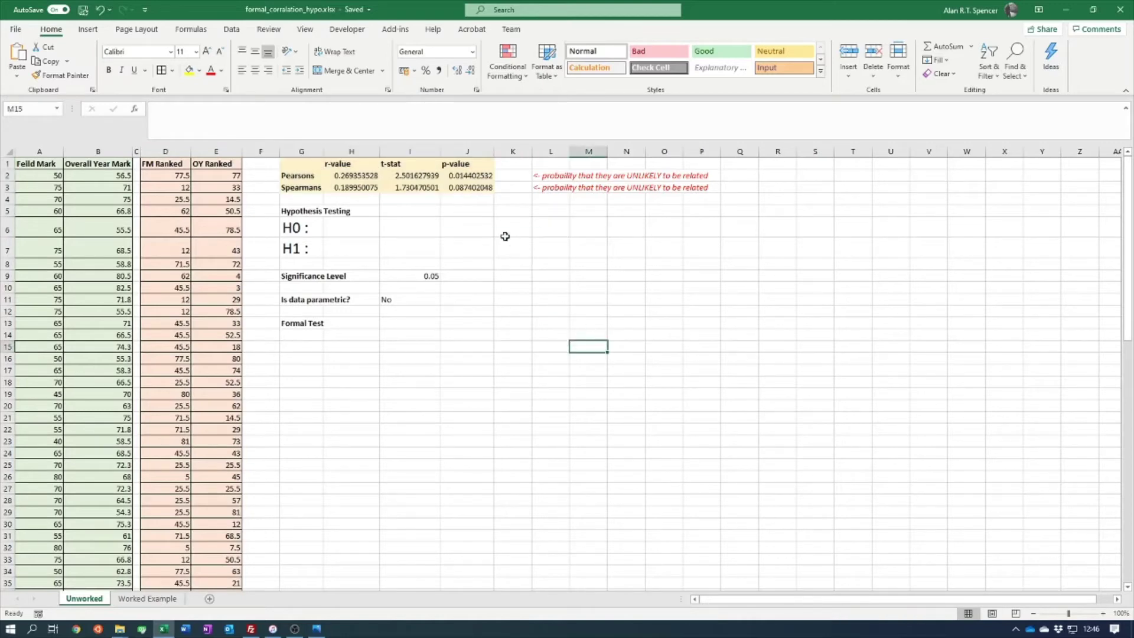
{"action": "left_click_drag", "start_coordinate": [288, 177], "coordinate": [481, 189]}
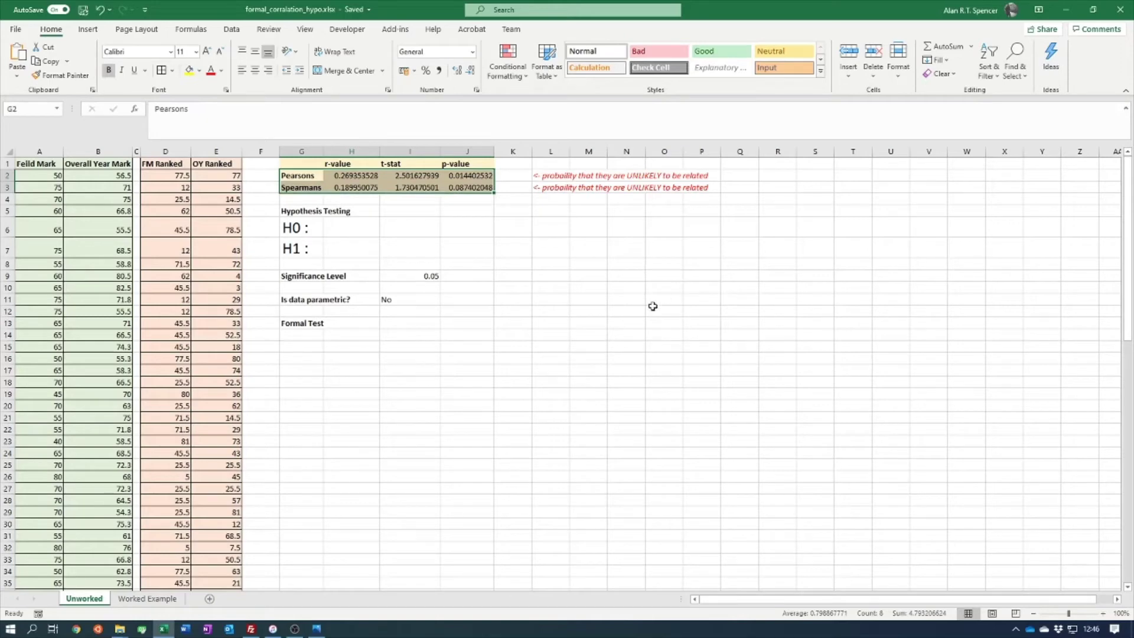
{"action": "left_click", "coordinate": [643, 337]}
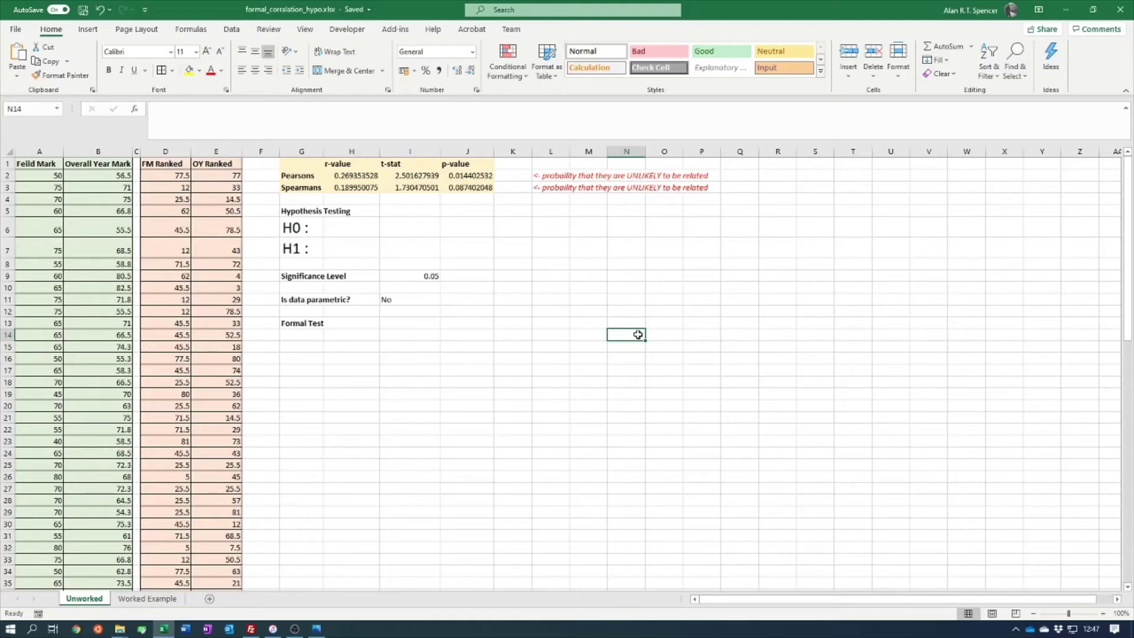
Step: Complete the null hypothesis in G6 after "H0 :" with the quoted text "File marks and end-of-year marks are NOT related"
{"action": "left_click", "coordinate": [314, 228]}
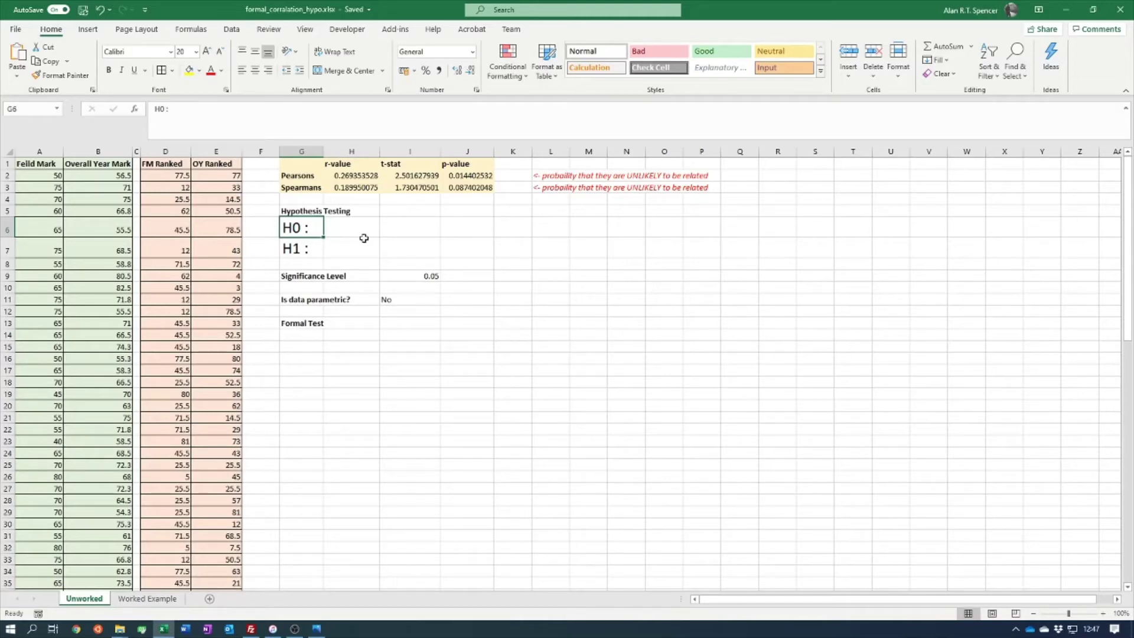
{"action": "left_click", "coordinate": [254, 110]}
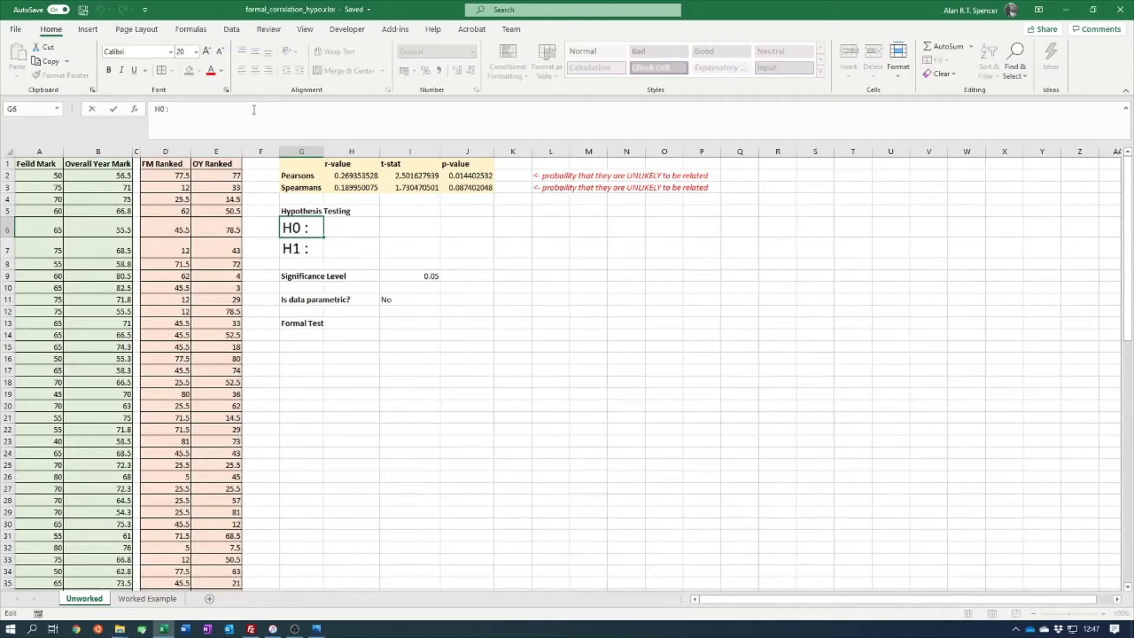
{"action": "type", "text": "\"File marks and end-o"}
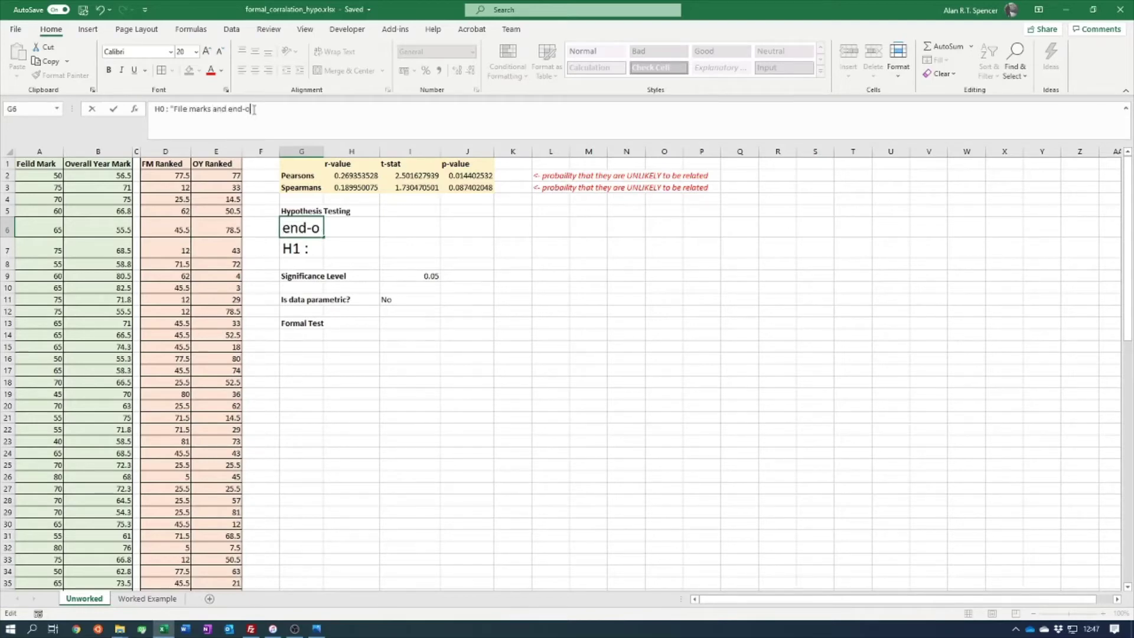
{"action": "type", "text": "f-year marks are NOT"}
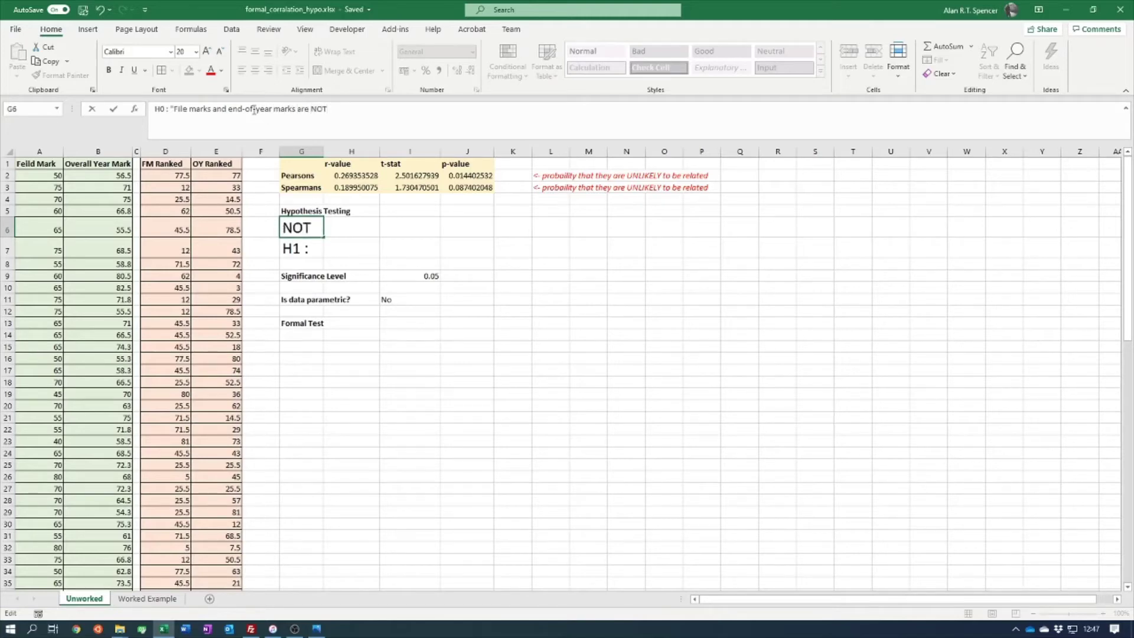
{"action": "type", "text": " related\""}
{"action": "key", "text": "Return"}
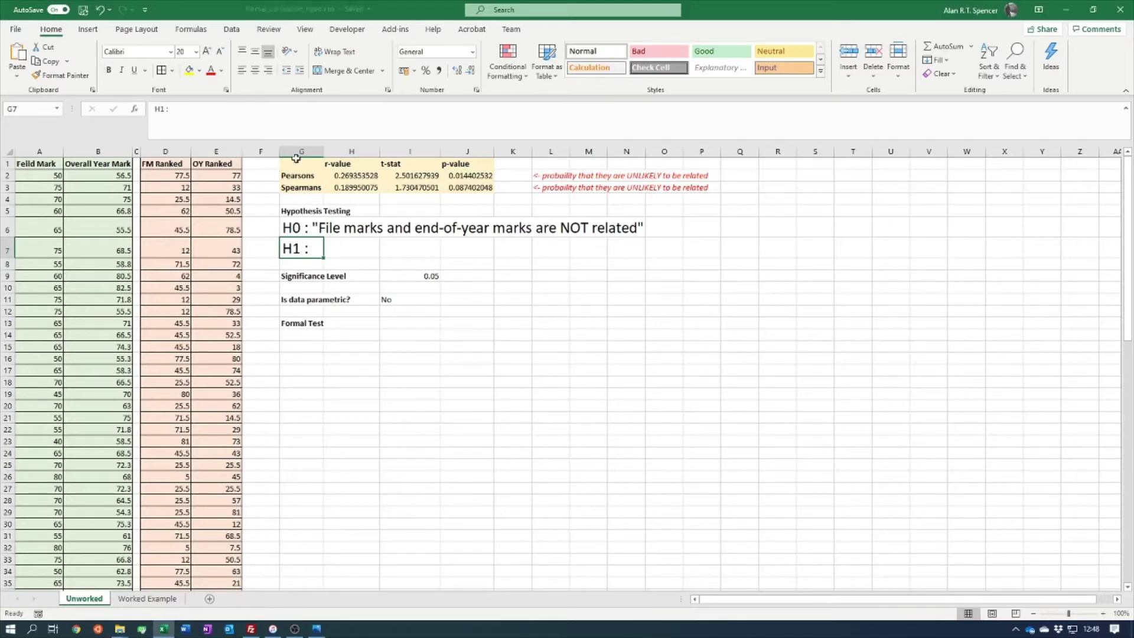
Step: Complete the alternative hypothesis in G7 after "H1 :" with the quoted text "There is a relationship between FM and End-of-Y Marks"
{"action": "left_click", "coordinate": [255, 115]}
{"action": "type", "text": "\""}
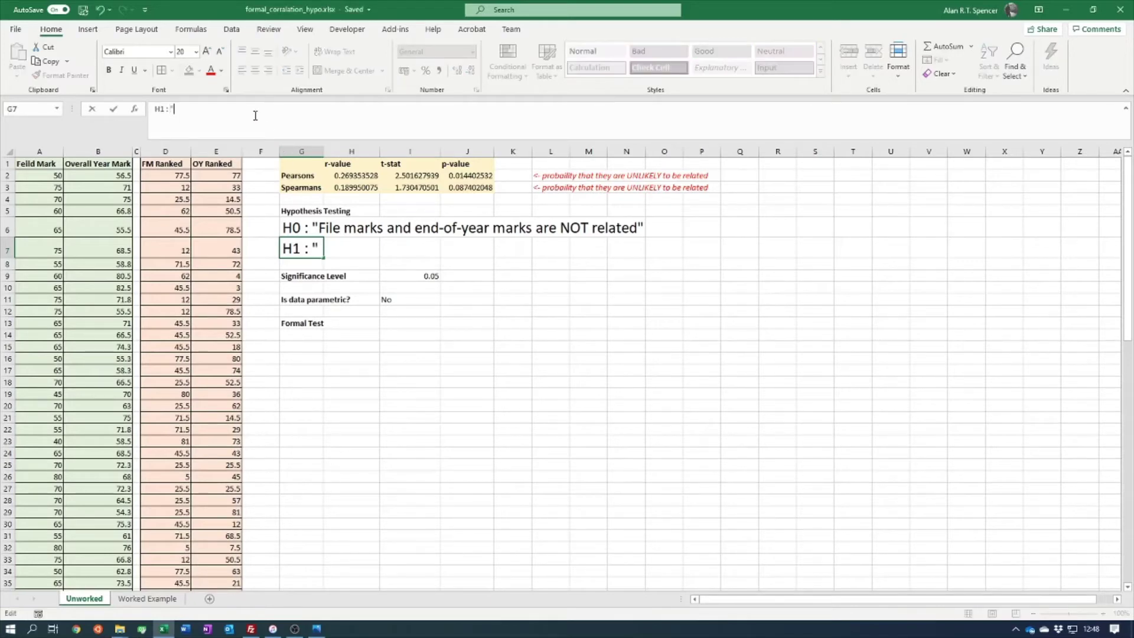
{"action": "type", "text": "There is a"}
{"action": "type", "text": " re"}
{"action": "type", "text": "a"}
{"action": "type", "text": "lationsh"}
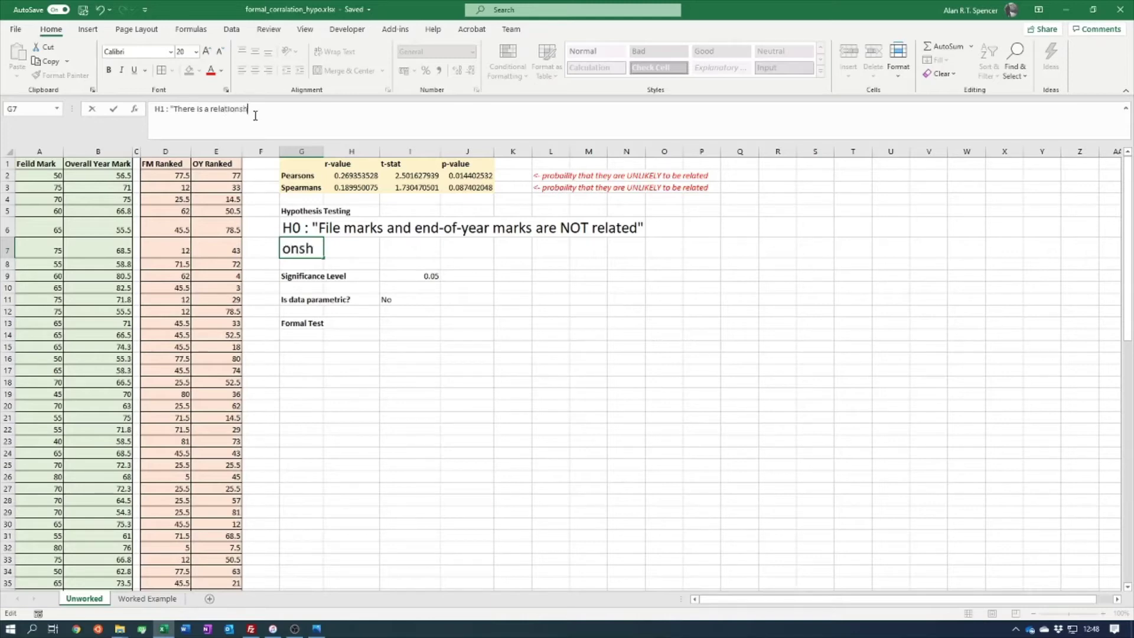
{"action": "type", "text": "ip between FM and End-of-Y Mar"}
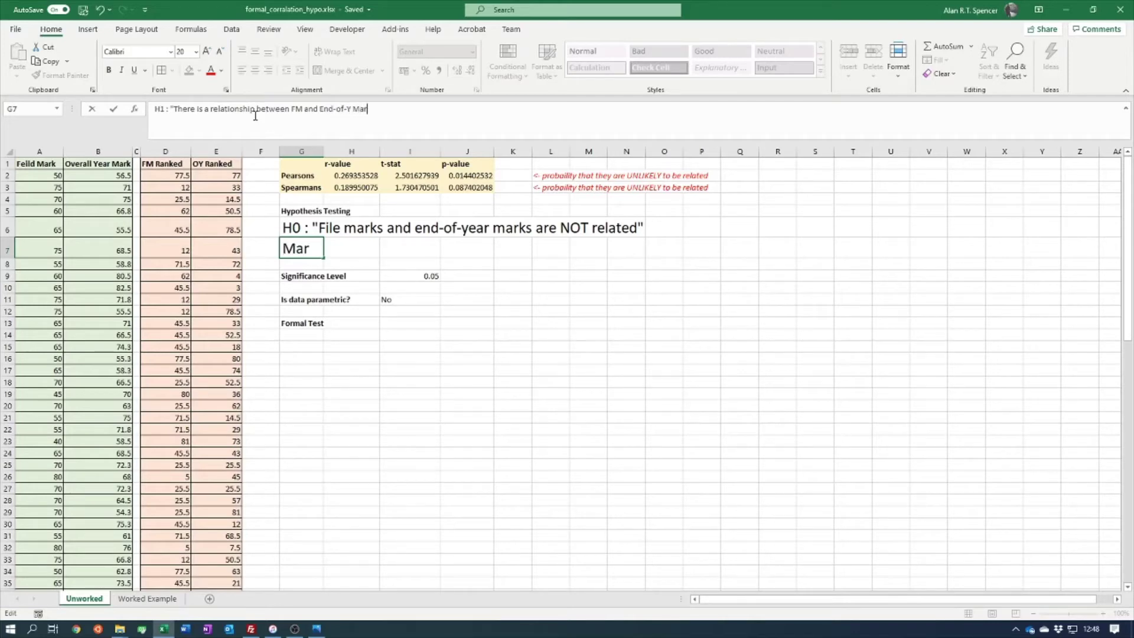
{"action": "type", "text": "ks\""}
{"action": "key", "text": "Return"}
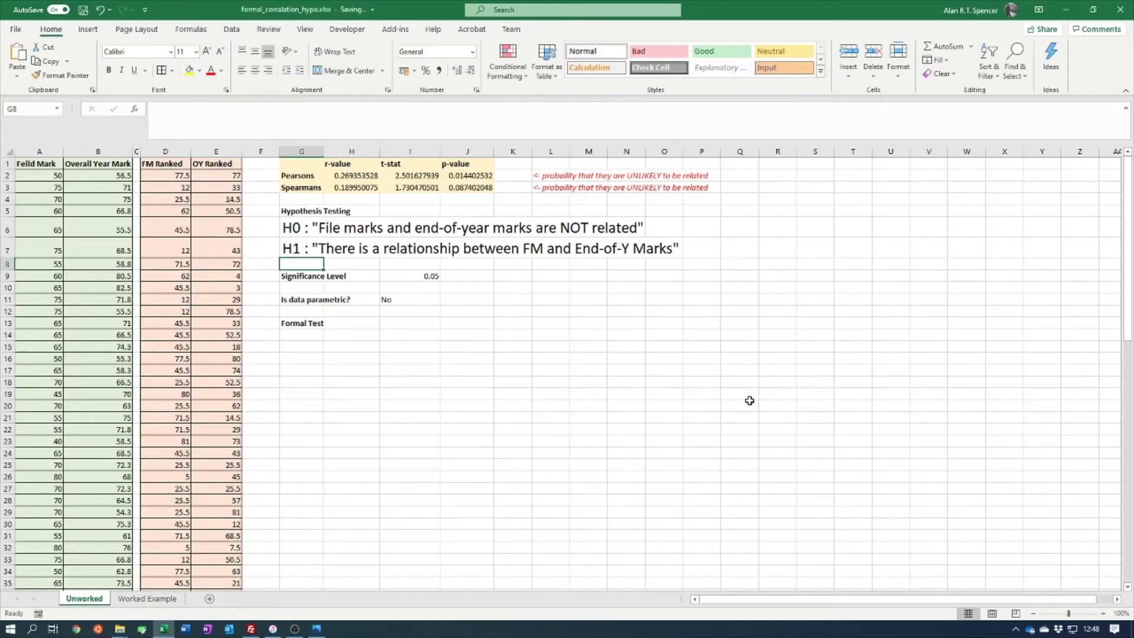
Step: Begin an IF formula in the Formal Test cell I13 testing whether the Spearmans p-value is within the significance level, J3<=I9
{"action": "left_click", "coordinate": [407, 323]}
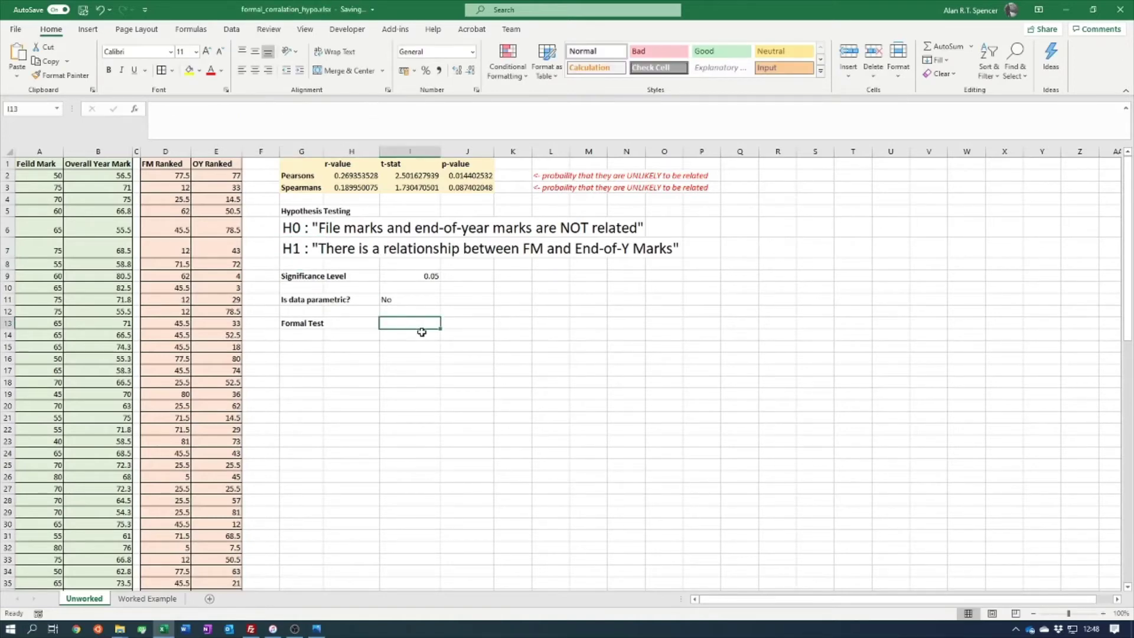
{"action": "left_click", "coordinate": [396, 276]}
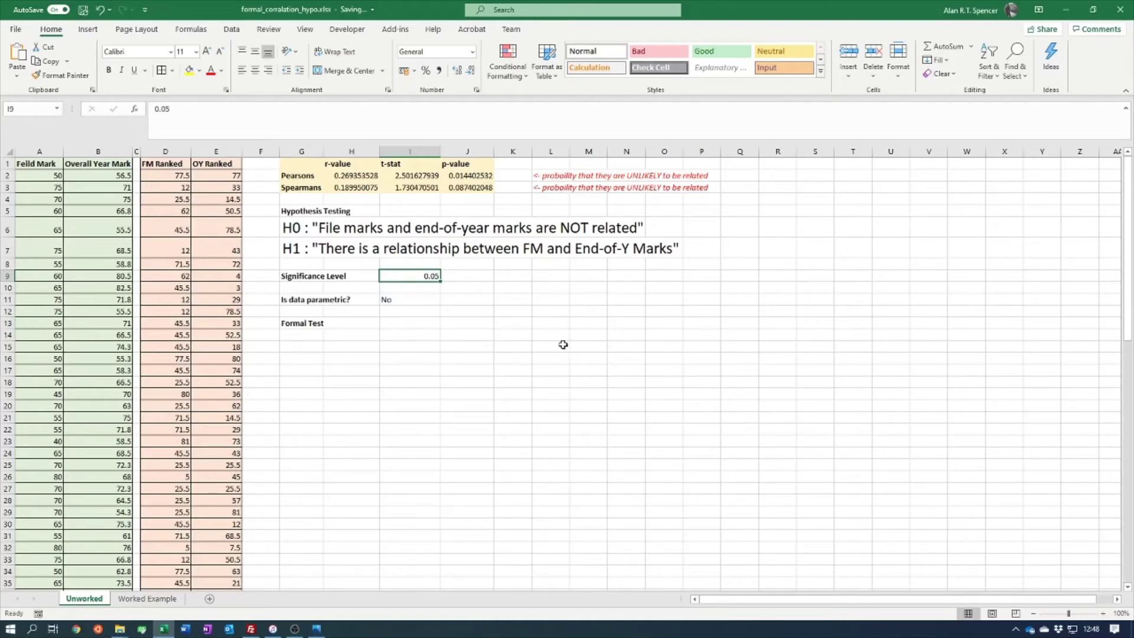
{"action": "left_click", "coordinate": [395, 301]}
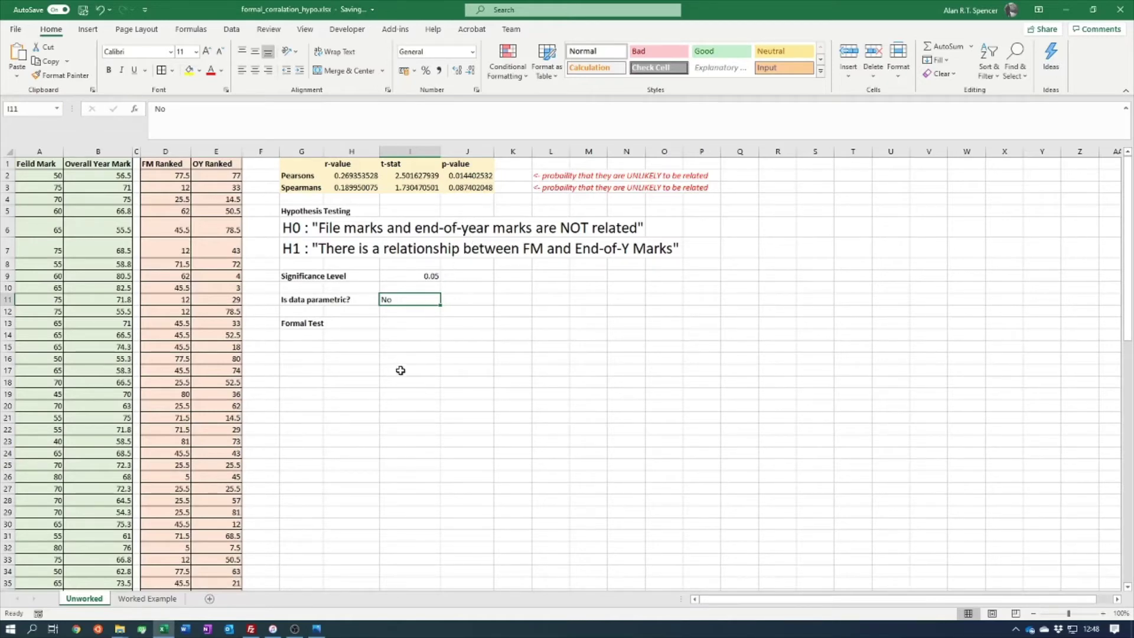
{"action": "left_click", "coordinate": [411, 325]}
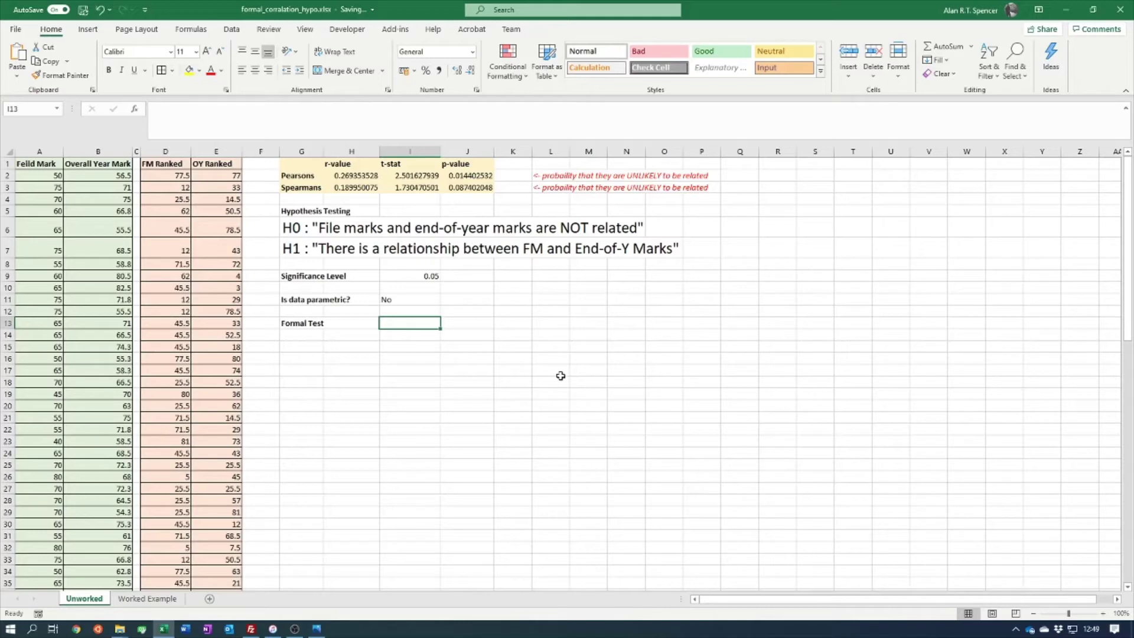
{"action": "type", "text": "="}
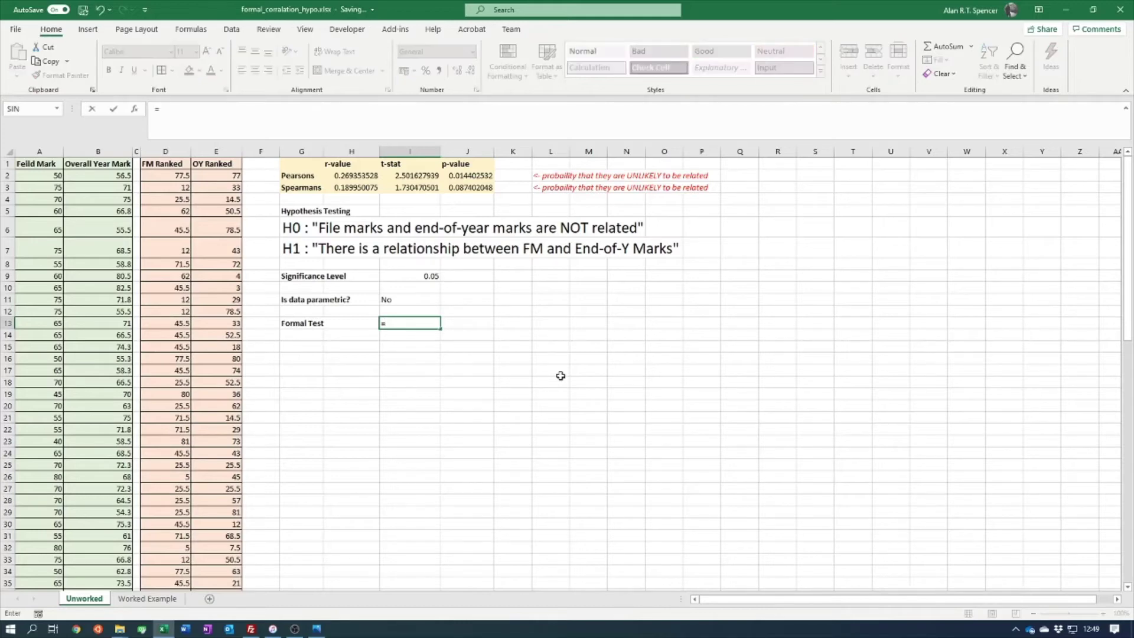
{"action": "type", "text": "if("}
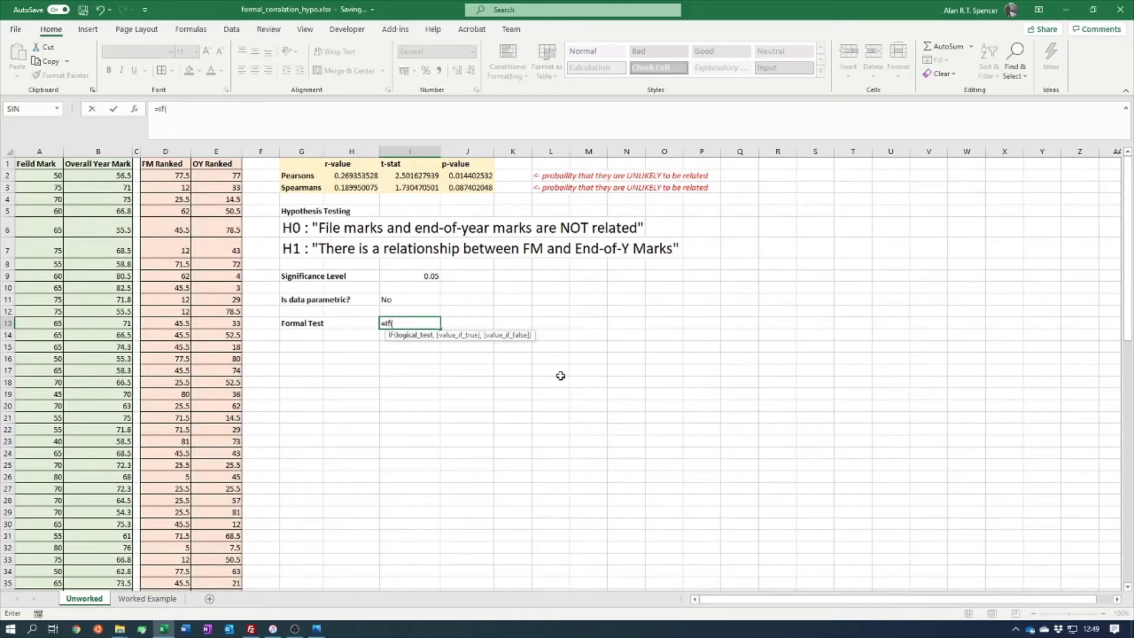
{"action": "left_click", "coordinate": [469, 186]}
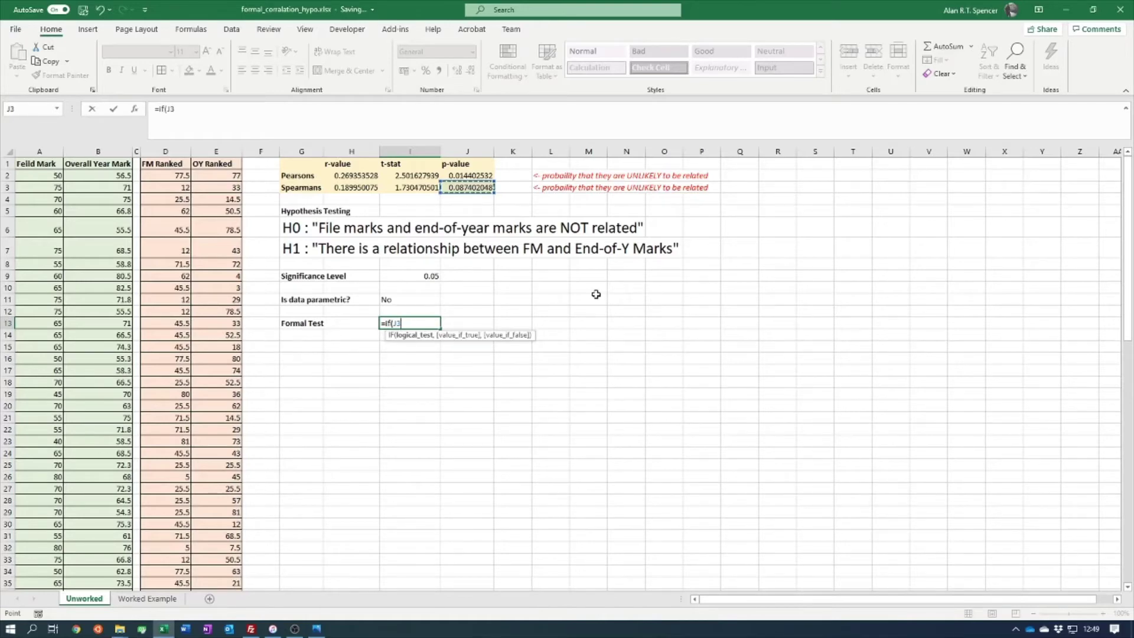
{"action": "type", "text": "<="}
{"action": "left_click", "coordinate": [430, 276]}
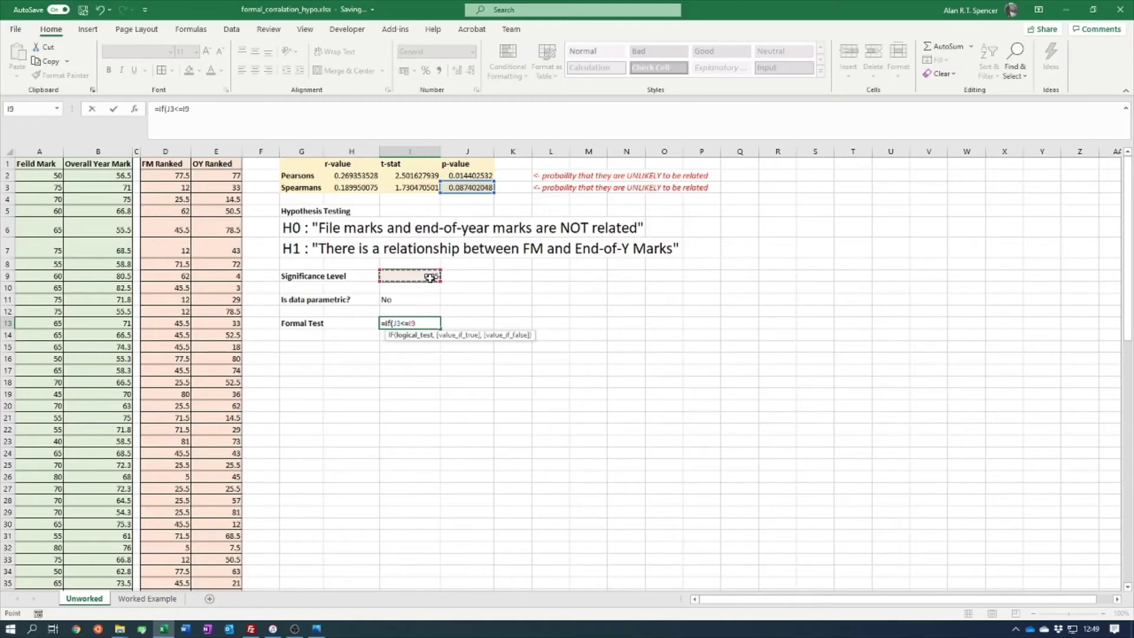
{"action": "type", "text": ","}
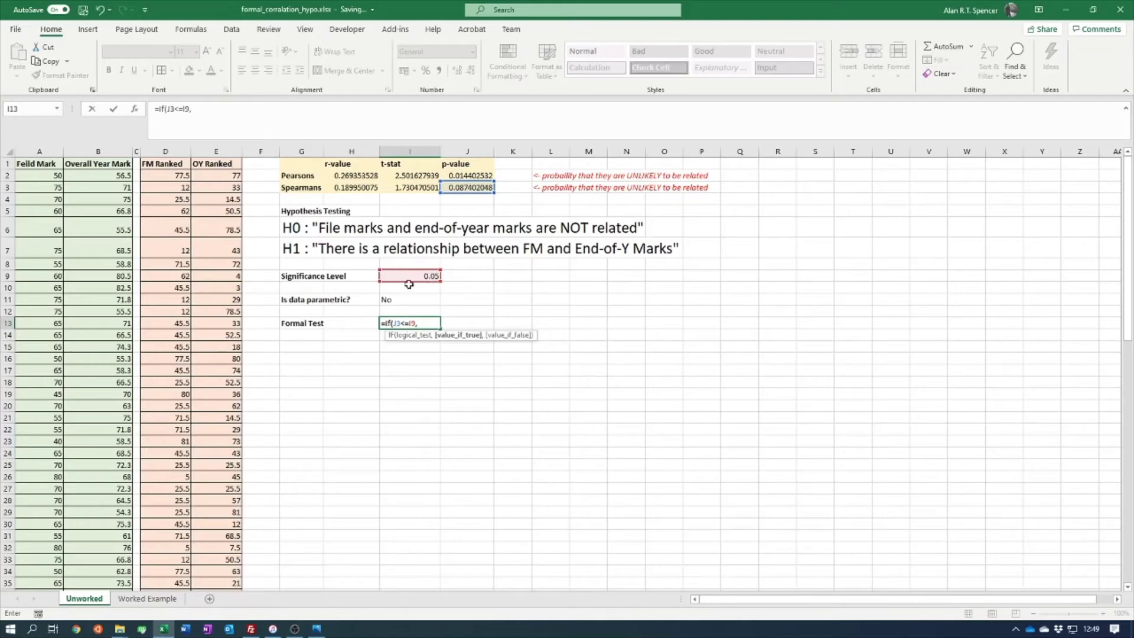
Step: Finish the IF formula so it returns the H1 statement in G7 when true and the H0 statement in G6 when false
{"action": "left_click", "coordinate": [299, 251]}
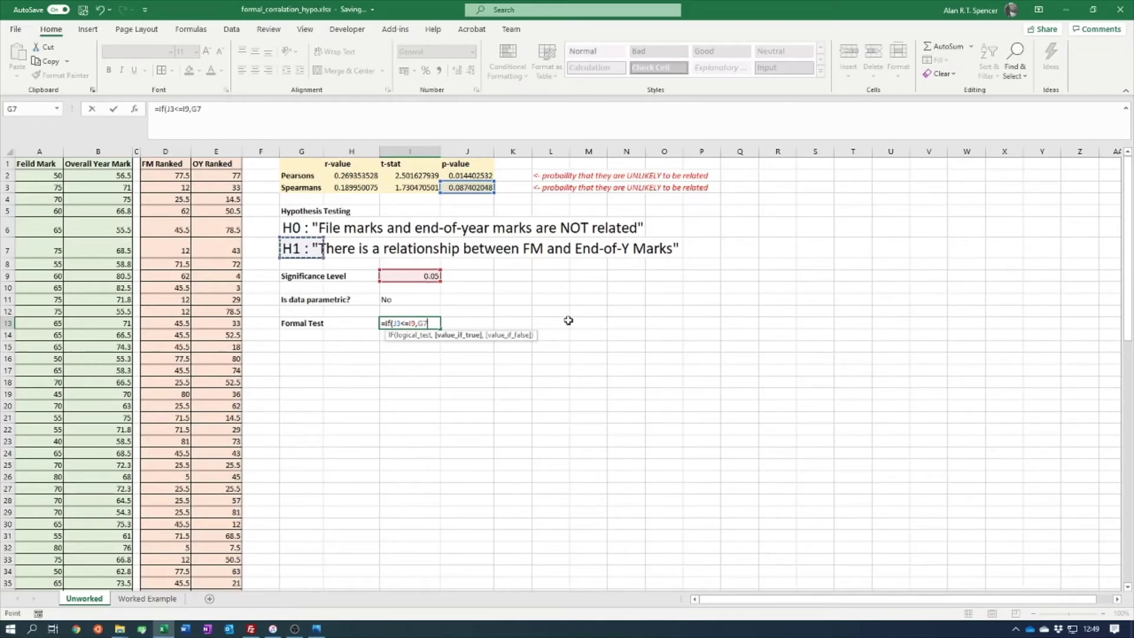
{"action": "type", "text": ","}
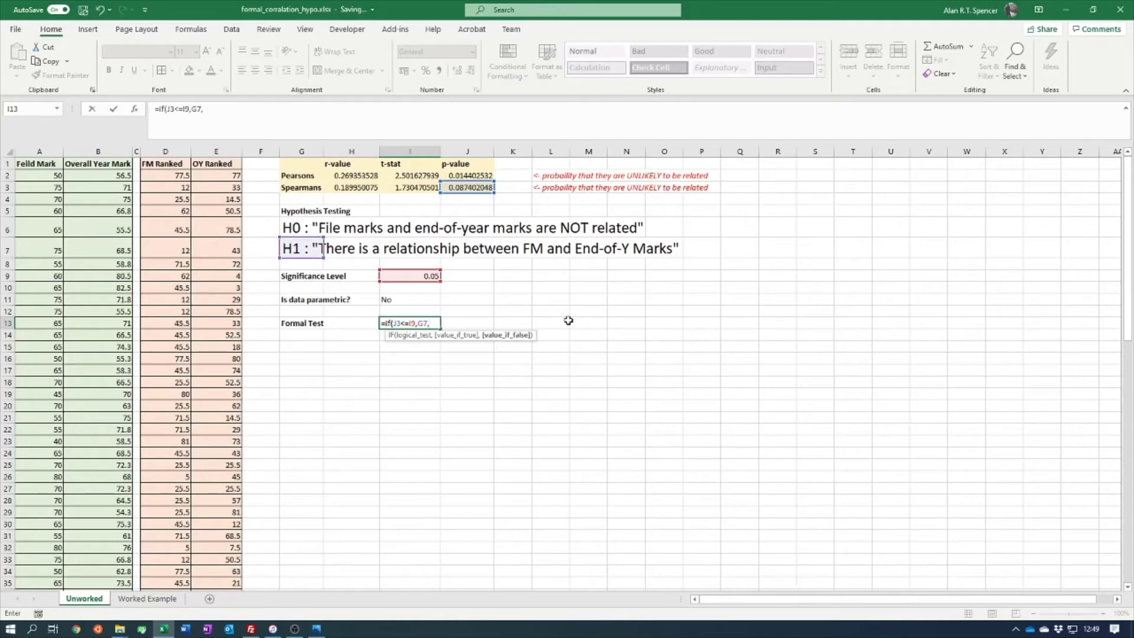
{"action": "type", "text": "G"}
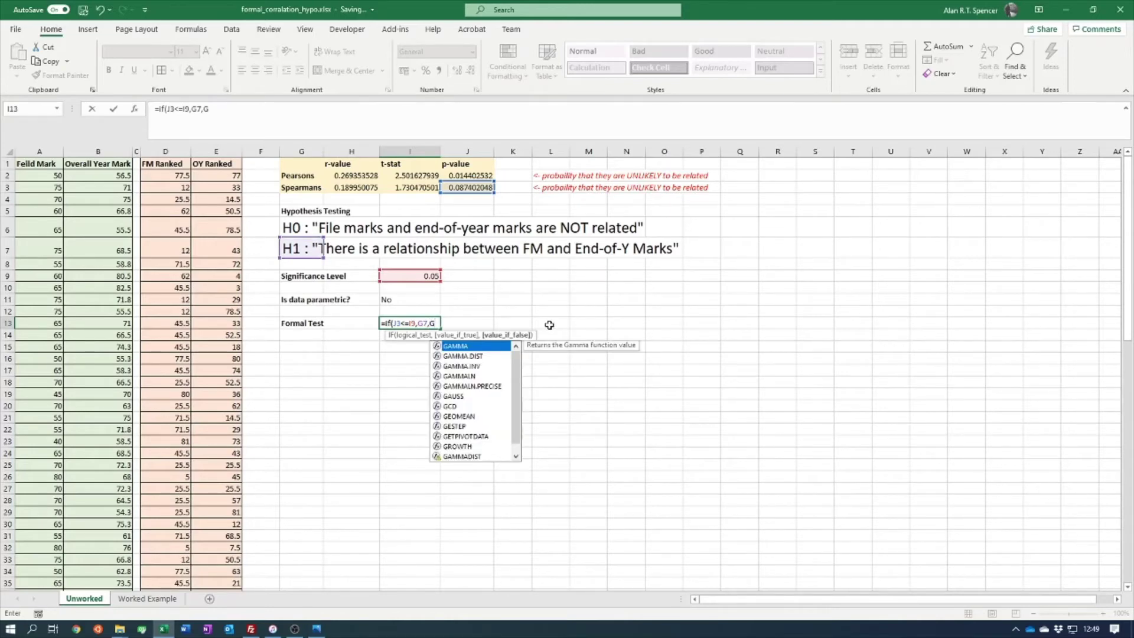
{"action": "type", "text": "6"}
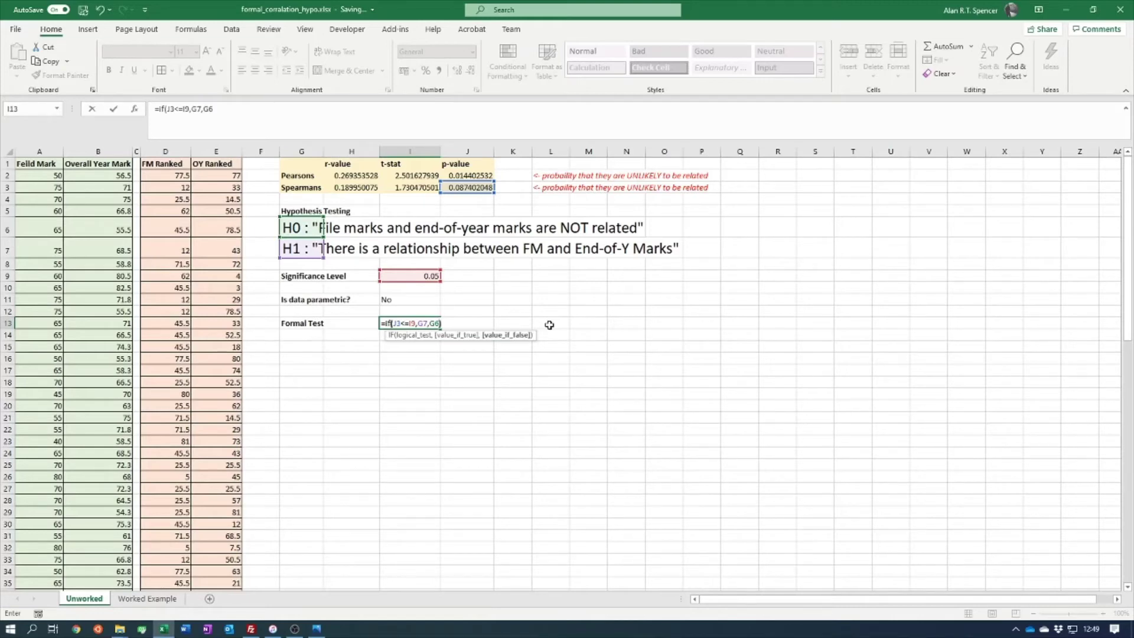
{"action": "type", "text": ")"}
{"action": "key", "text": "Return"}
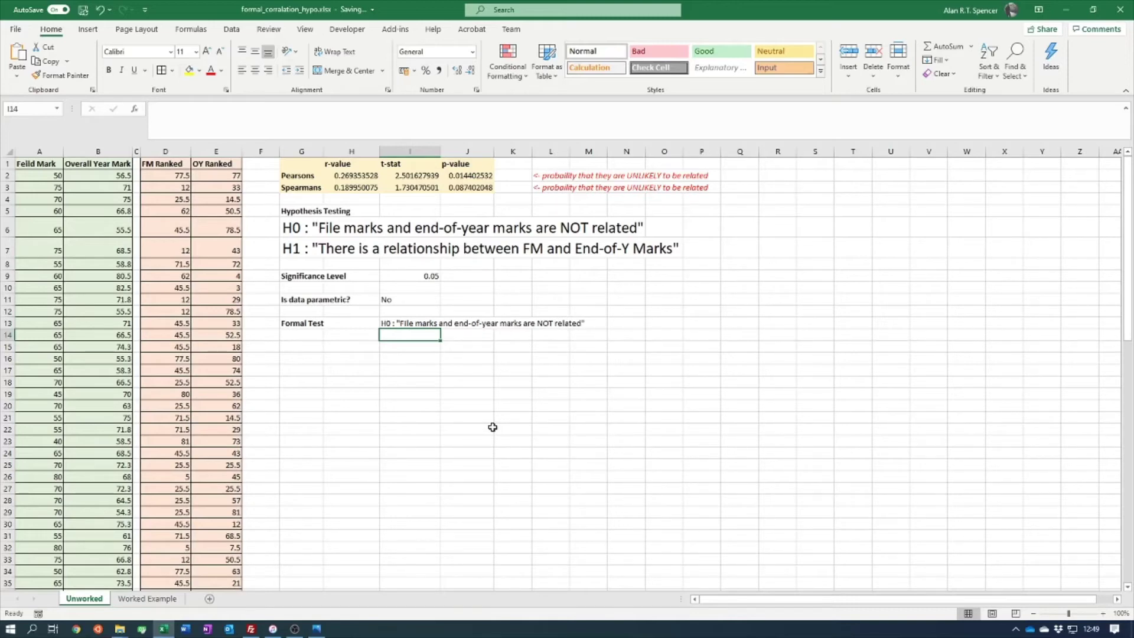
Step: In I16, enter an IF formula returning H1 in G7 when the Pearsons p-value J2<=I9, otherwise H0 in G6
{"action": "left_click", "coordinate": [416, 359]}
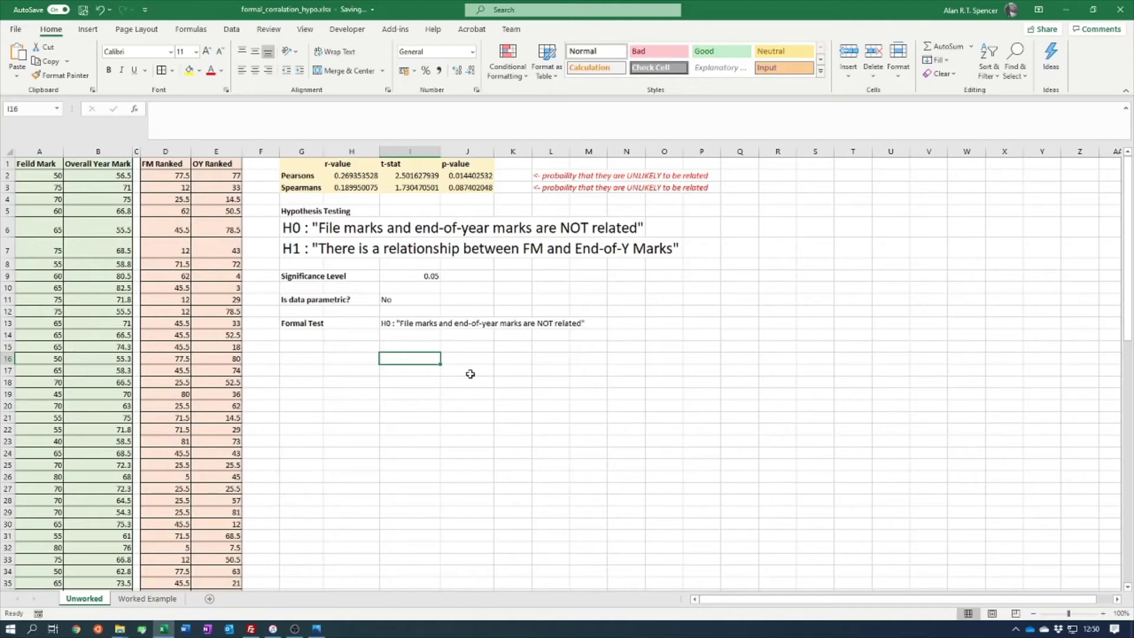
{"action": "type", "text": "="}
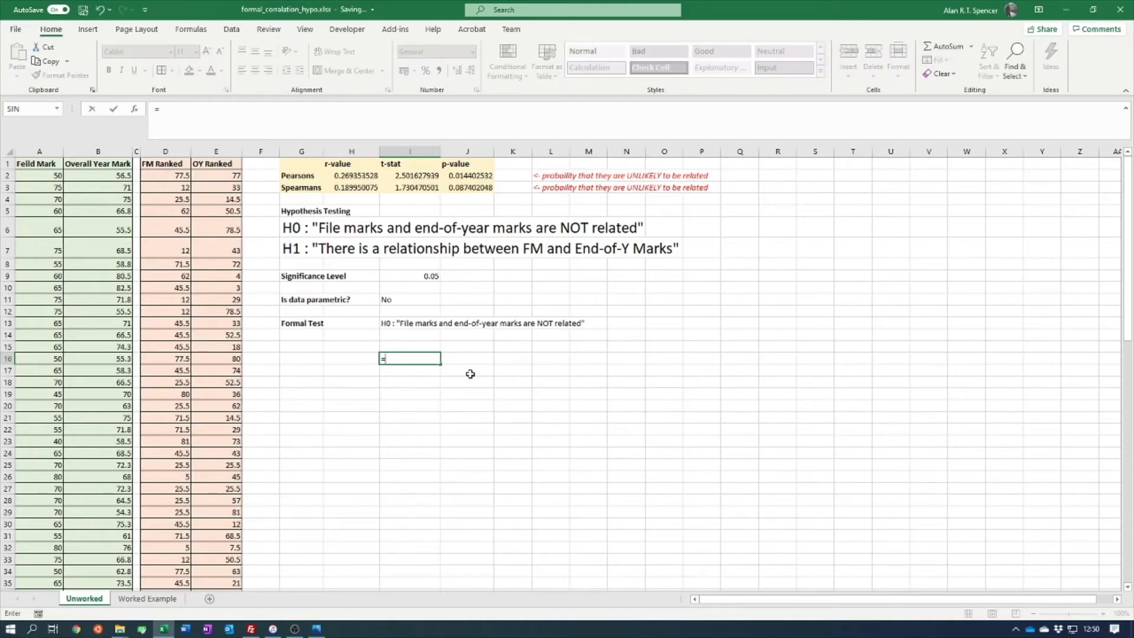
{"action": "type", "text": "if("}
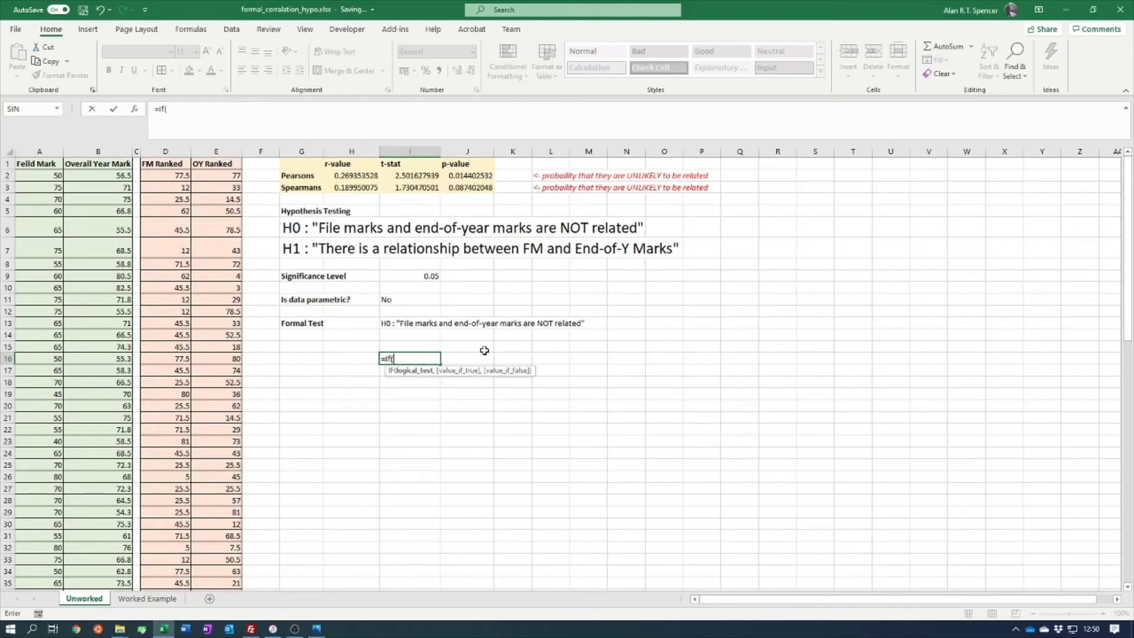
{"action": "left_click", "coordinate": [483, 176]}
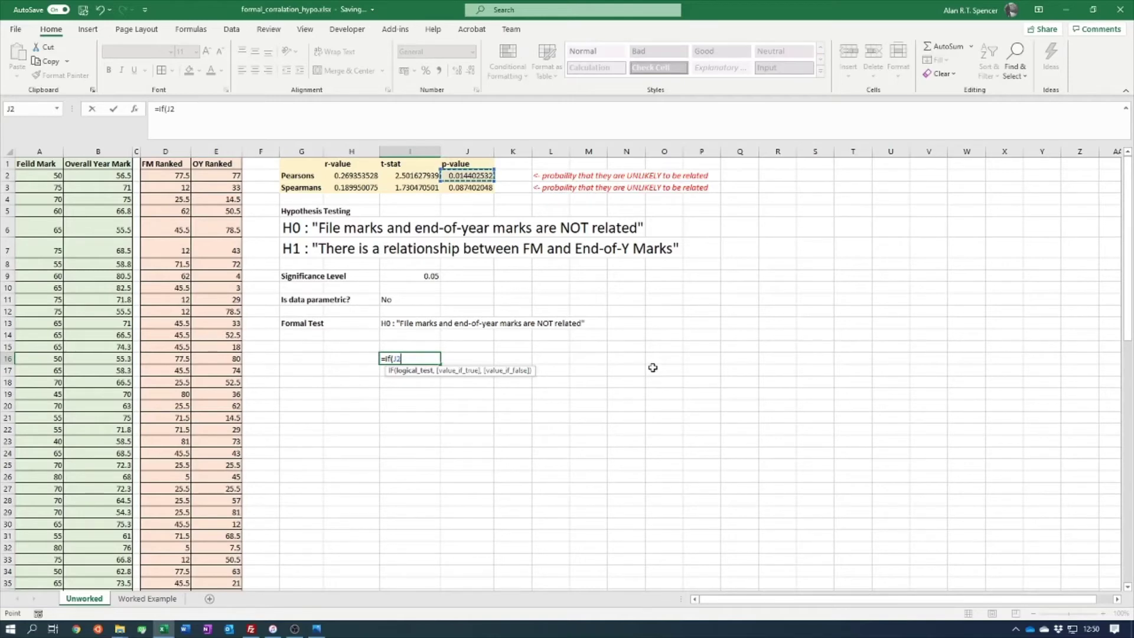
{"action": "type", "text": "<="}
{"action": "left_click", "coordinate": [424, 276]}
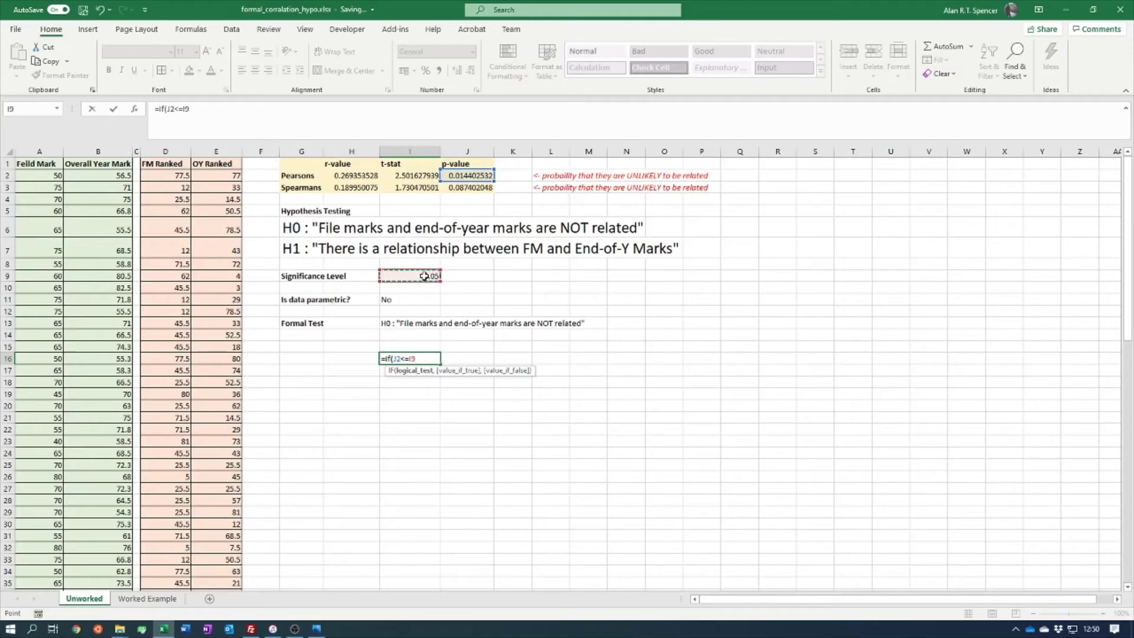
{"action": "type", "text": ","}
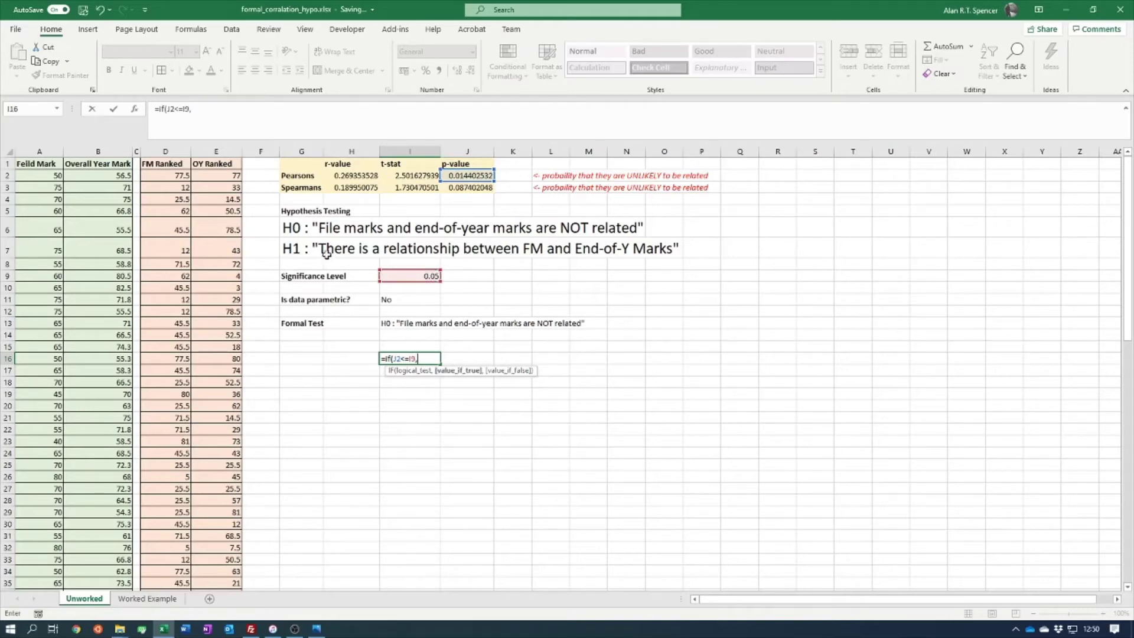
{"action": "left_click", "coordinate": [289, 247]}
{"action": "type", "text": ","}
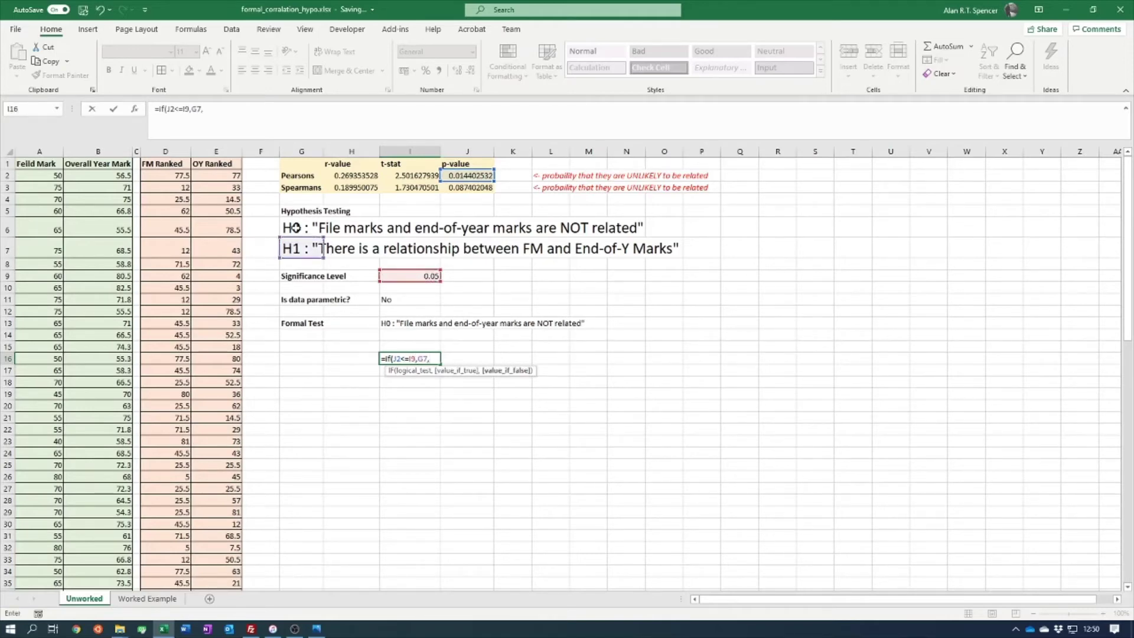
{"action": "left_click", "coordinate": [295, 228]}
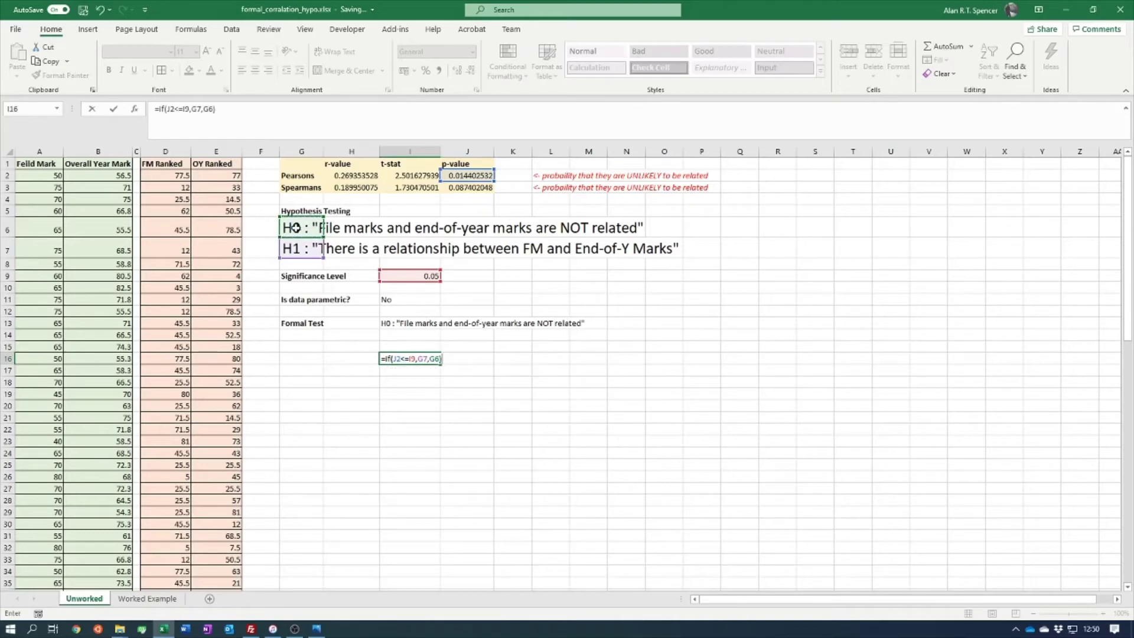
{"action": "key", "text": "Return"}
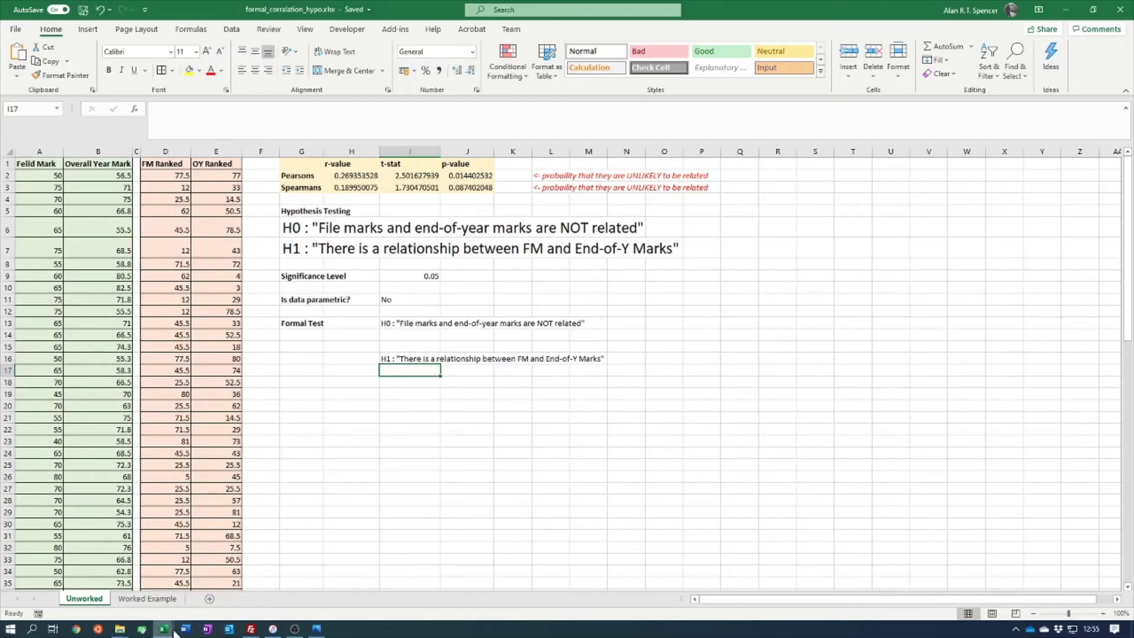
Step: Switch to the chi_squared_example.xlsx workbook and review the observed Cranidia, Librigena and Pygidia counts on the Chi-Squared Test sheet
{"action": "mouse_move", "coordinate": [174, 634]}
{"action": "left_click", "coordinate": [241, 614]}
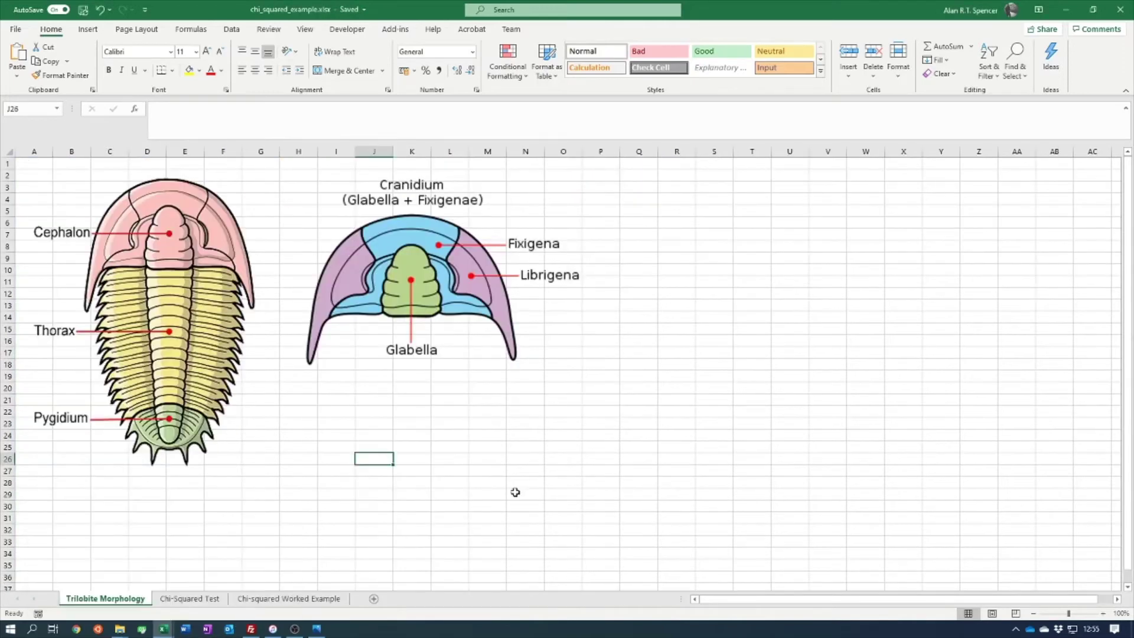
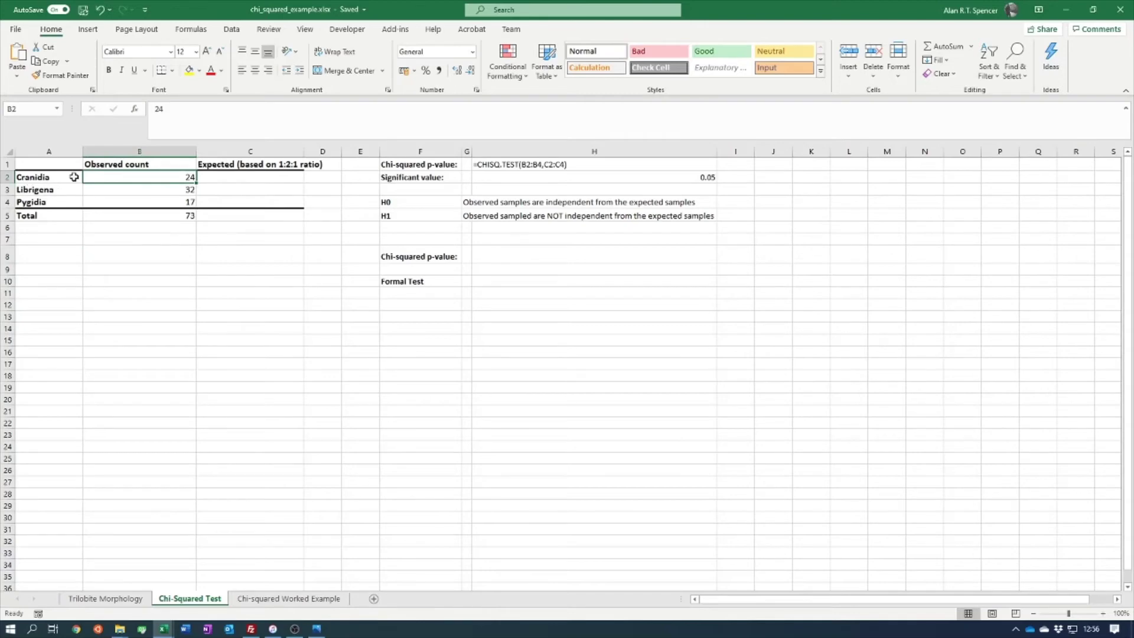
{"action": "left_click", "coordinate": [136, 189]}
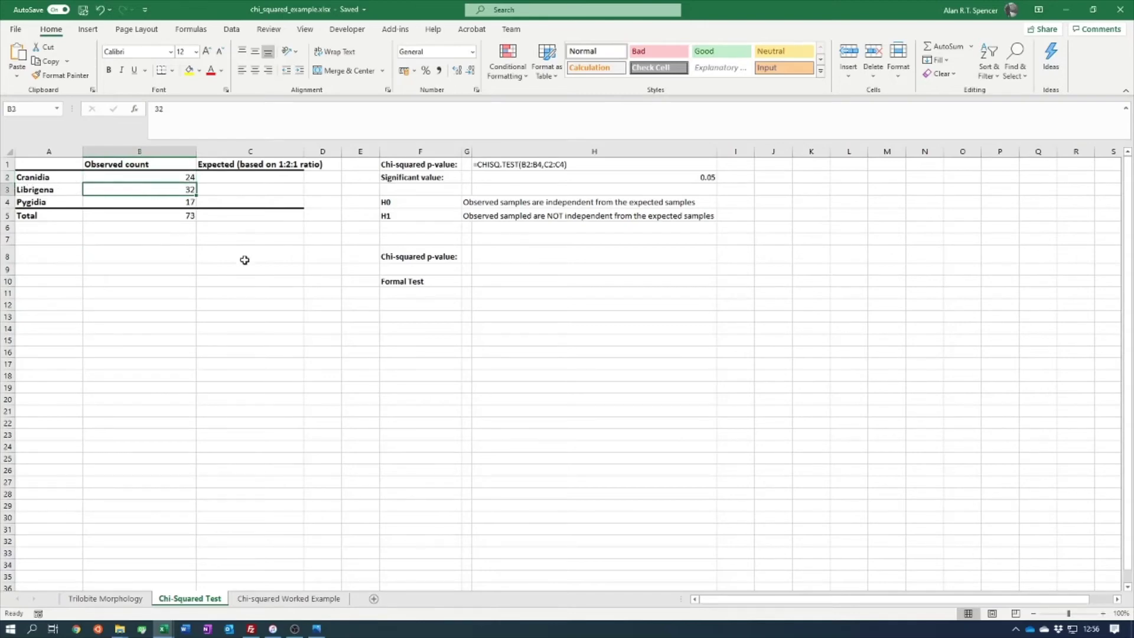
{"action": "left_click", "coordinate": [111, 205]}
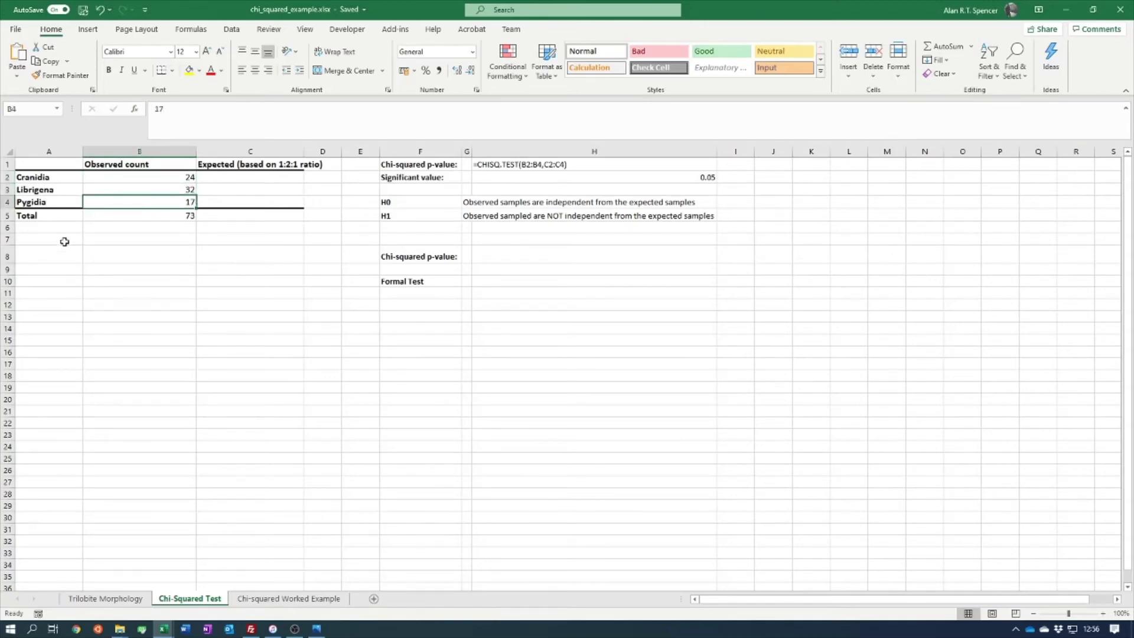
{"action": "left_click", "coordinate": [165, 254]}
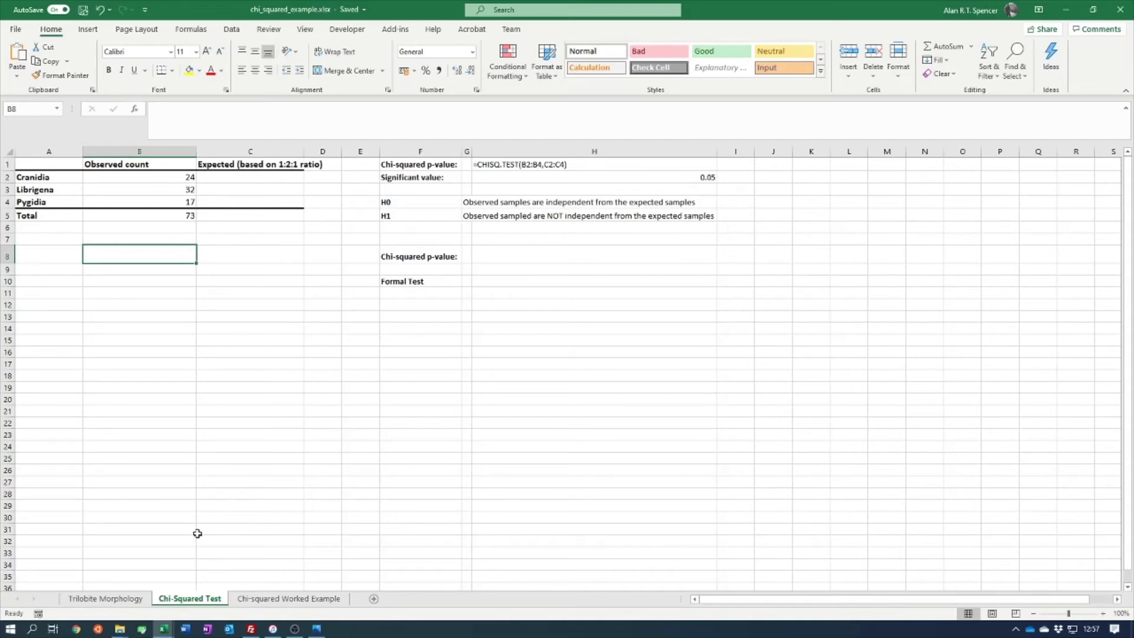
Step: Examine the Trilobite Morphology diagram, then compare it with the part names, observed counts and total on the Chi-Squared Test sheet
{"action": "left_click", "coordinate": [118, 599]}
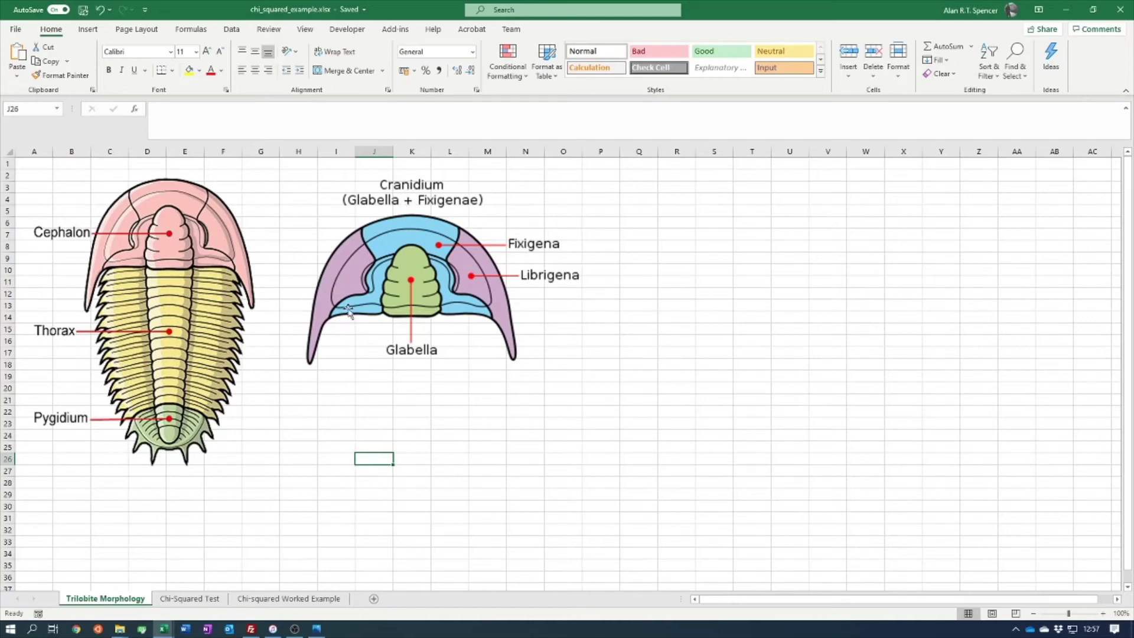
{"action": "left_click", "coordinate": [189, 598]}
{"action": "left_click", "coordinate": [119, 189]}
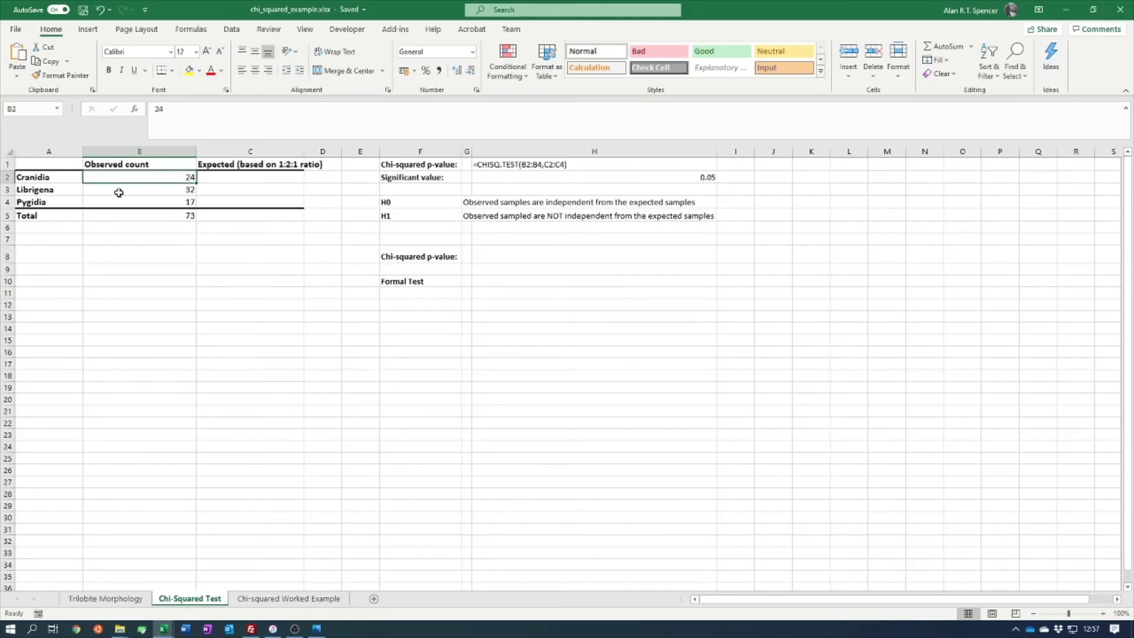
{"action": "left_click", "coordinate": [118, 202]}
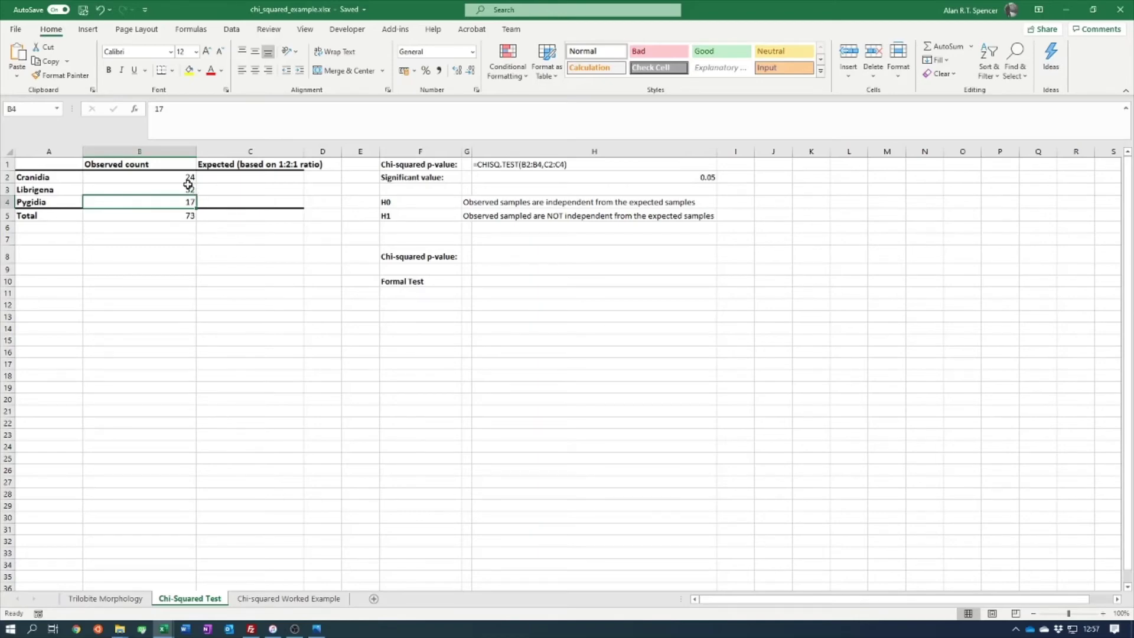
{"action": "left_click", "coordinate": [229, 178]}
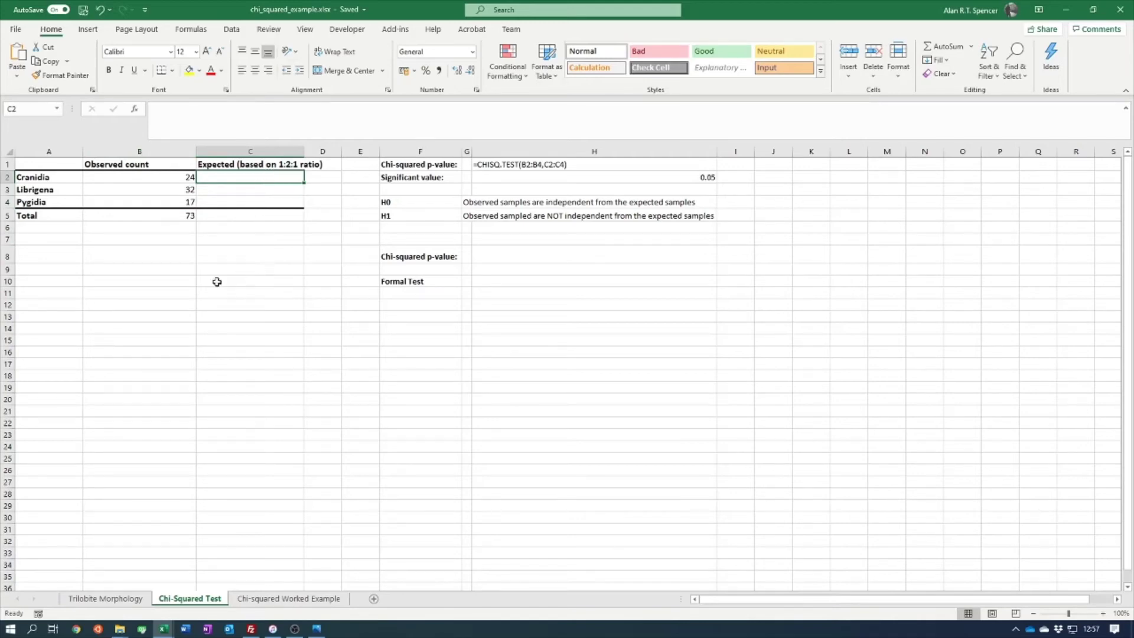
{"action": "left_click", "coordinate": [59, 179]}
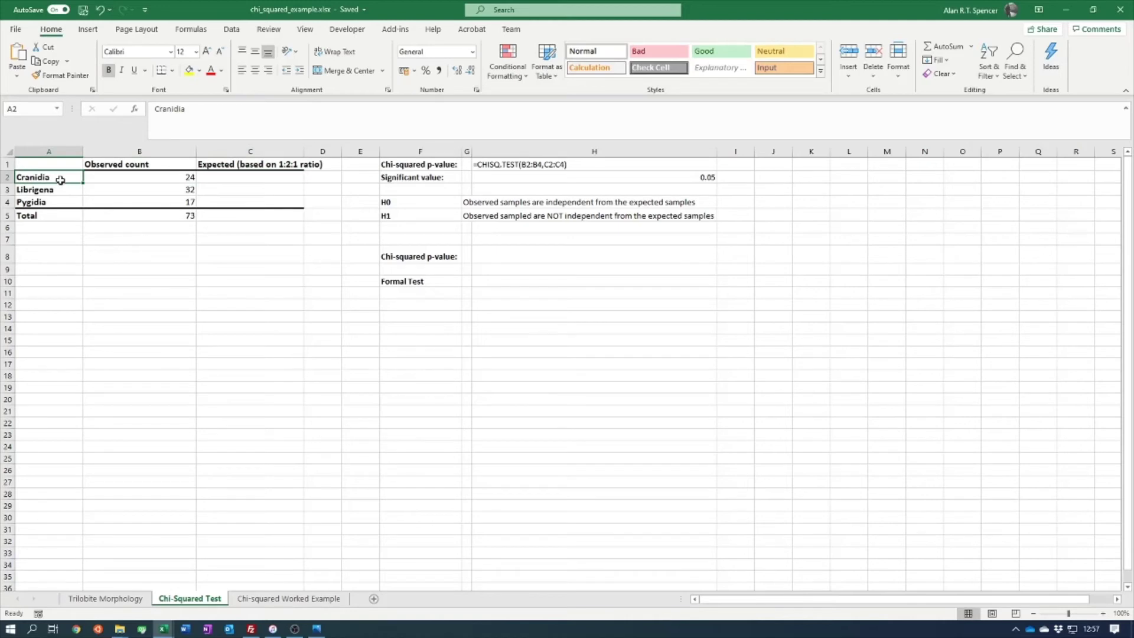
{"action": "left_click", "coordinate": [60, 194]}
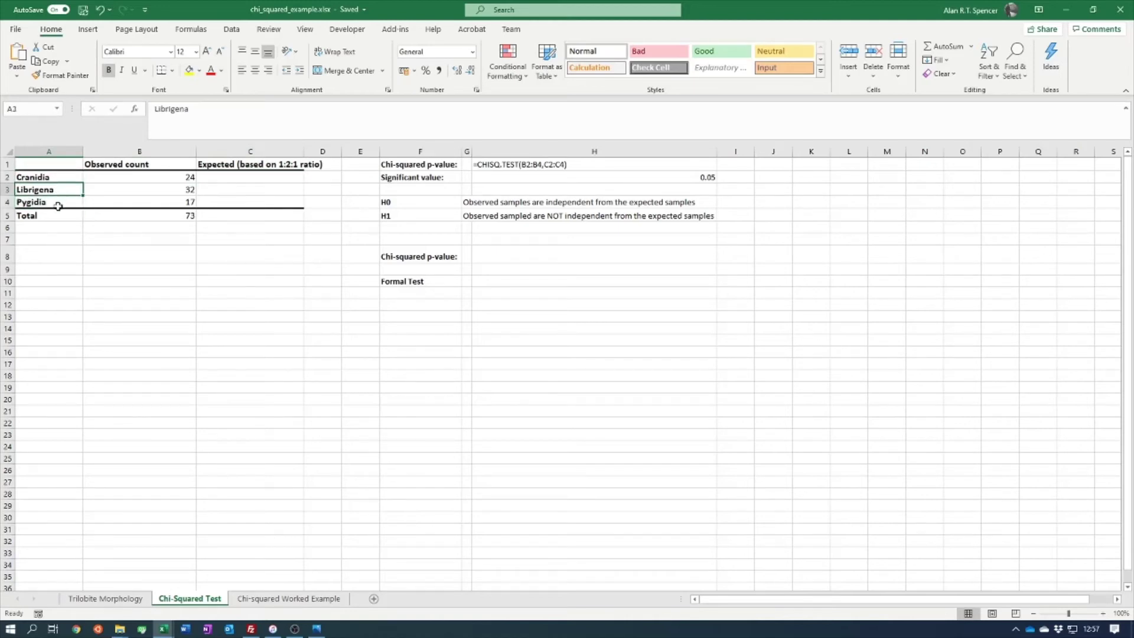
{"action": "left_click", "coordinate": [58, 206]}
{"action": "left_click", "coordinate": [231, 230]}
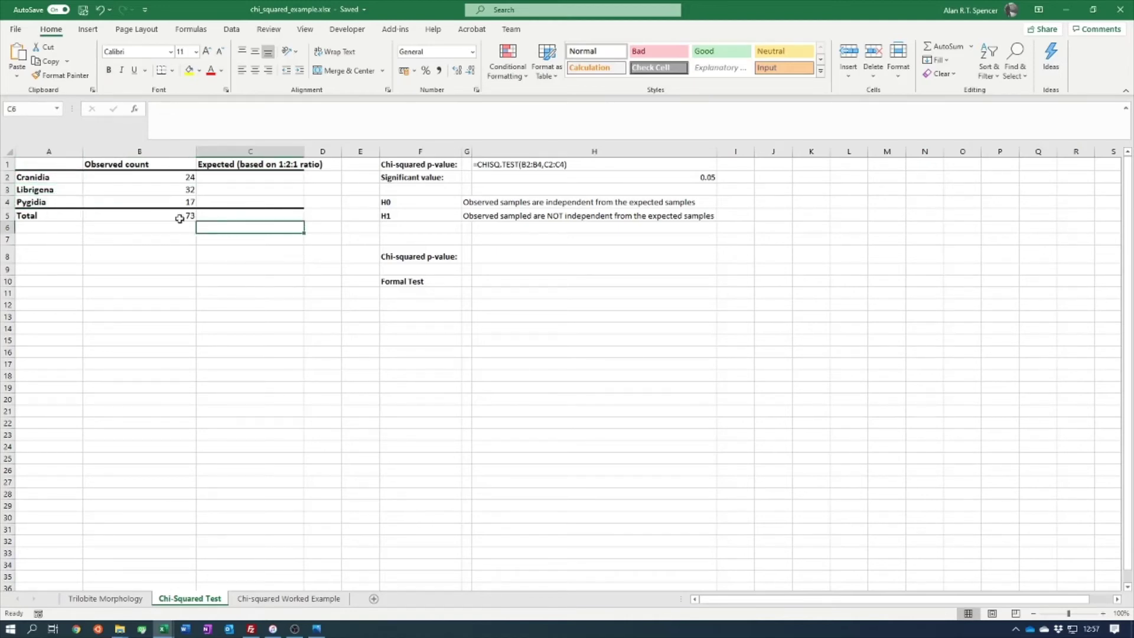
{"action": "left_click", "coordinate": [180, 217]}
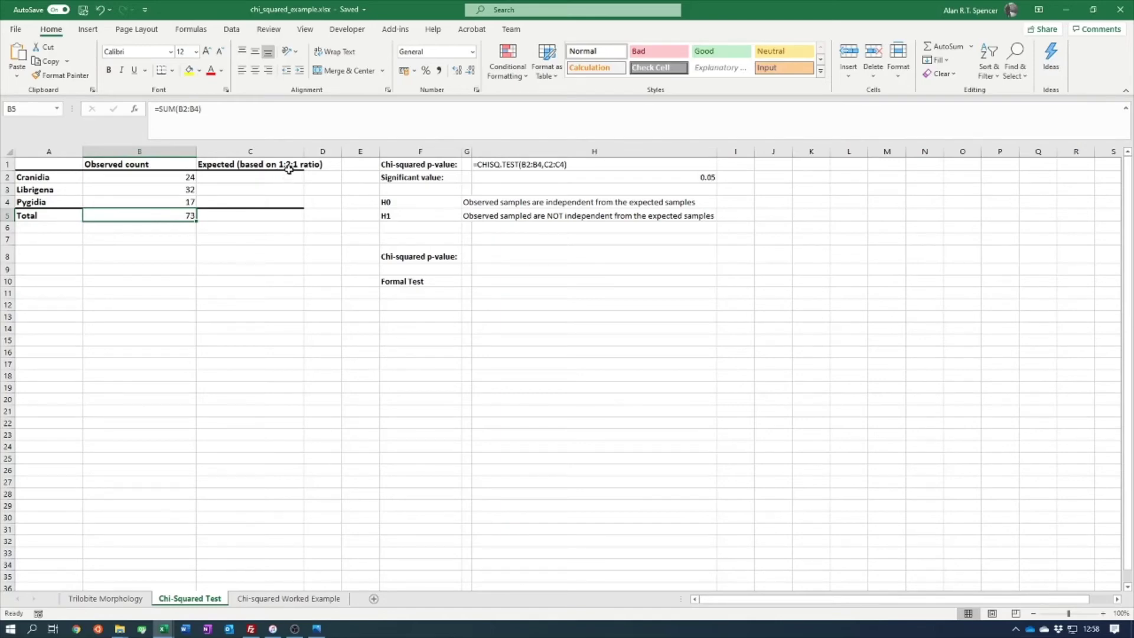
Step: Calculate the expected Cranidia count in C2 as a quarter of the observed total, =B5/4
{"action": "left_click", "coordinate": [252, 177]}
{"action": "type", "text": "="}
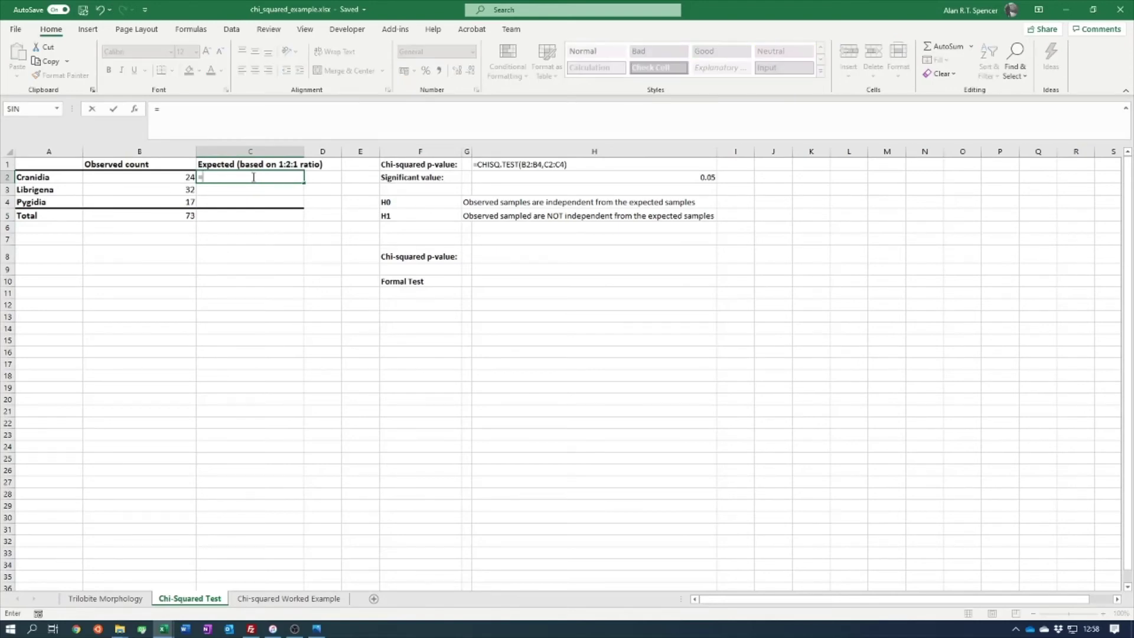
{"action": "left_click", "coordinate": [169, 219]}
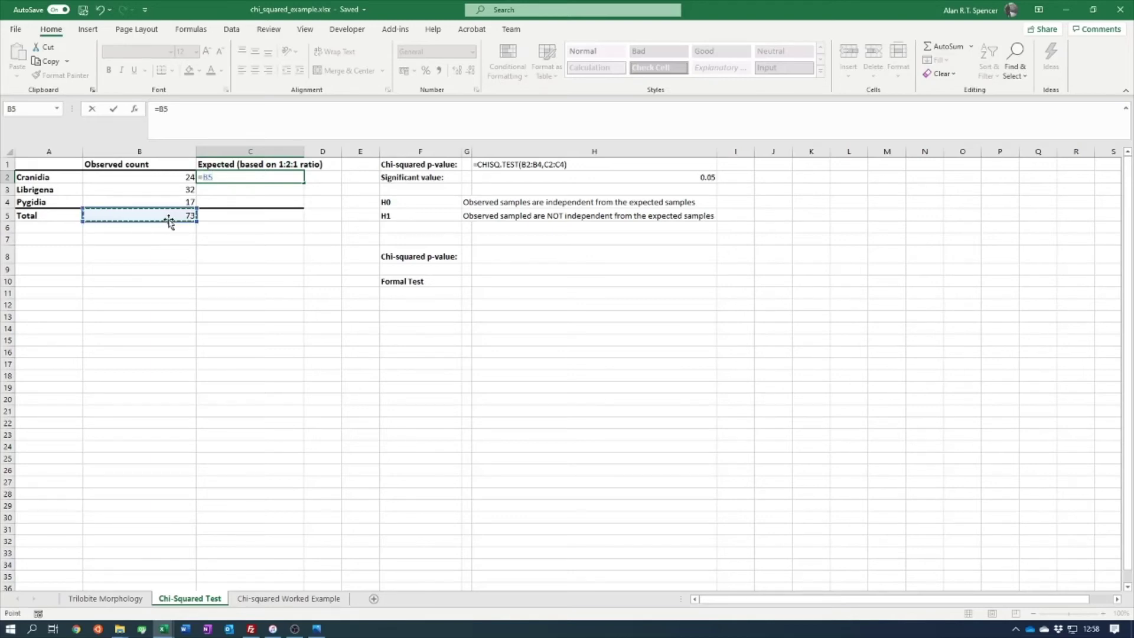
{"action": "type", "text": "/4"}
{"action": "key", "text": "Return"}
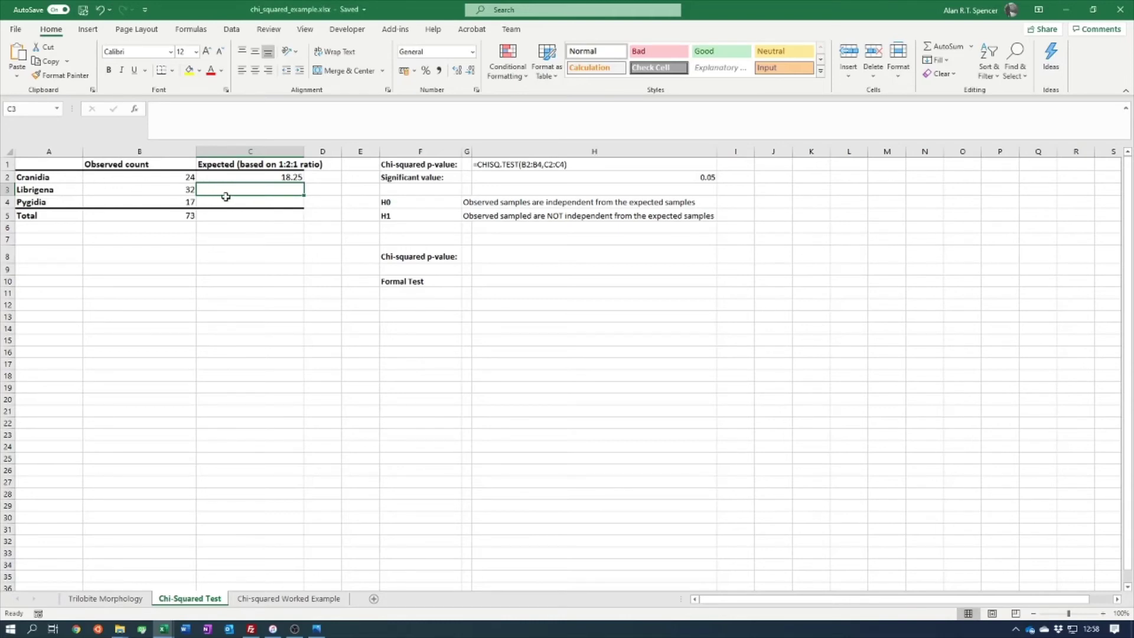
Step: Fill in the remaining expected counts from the Cranidia value: Librigena in C3 as =C2*2 and Pygidia in C4 as =C2
{"action": "type", "text": "="}
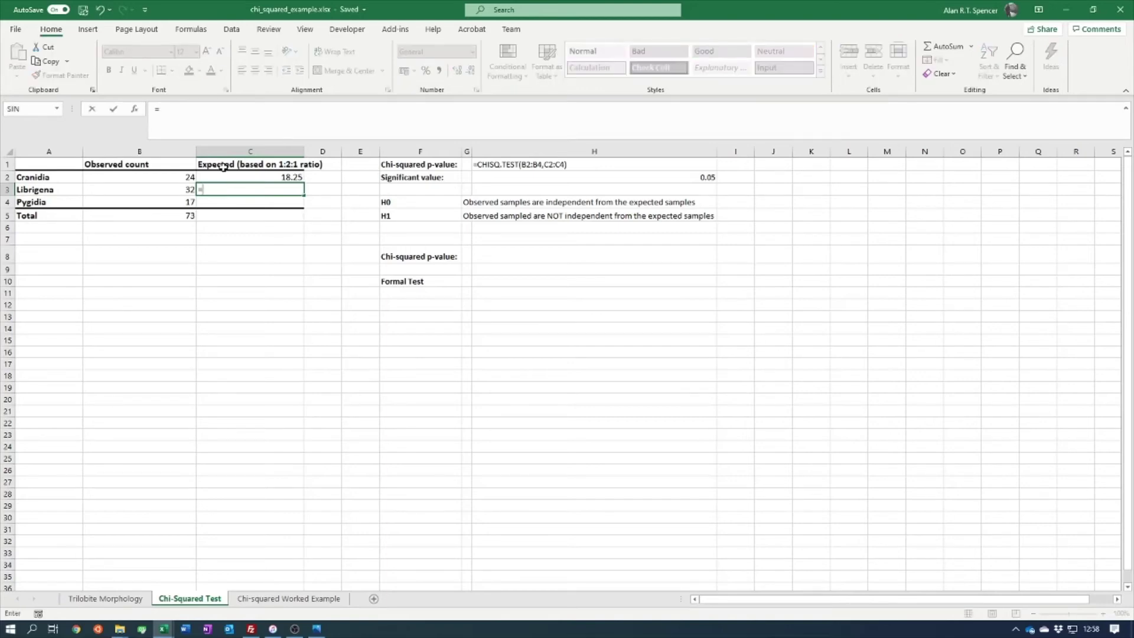
{"action": "left_click", "coordinate": [249, 180]}
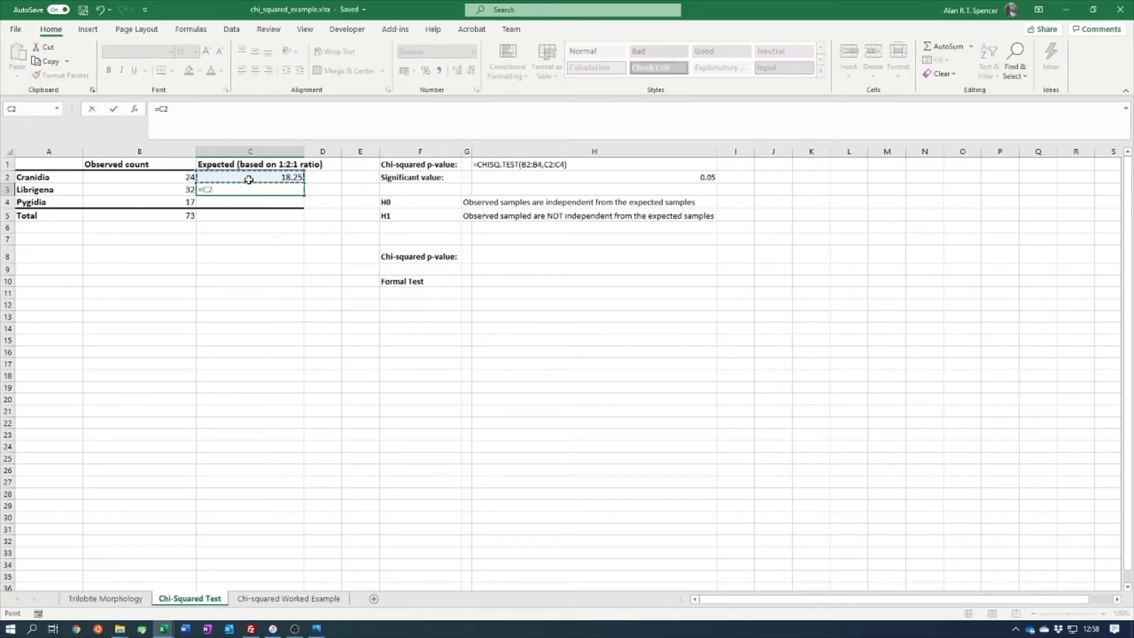
{"action": "type", "text": "*2"}
{"action": "key", "text": "Return"}
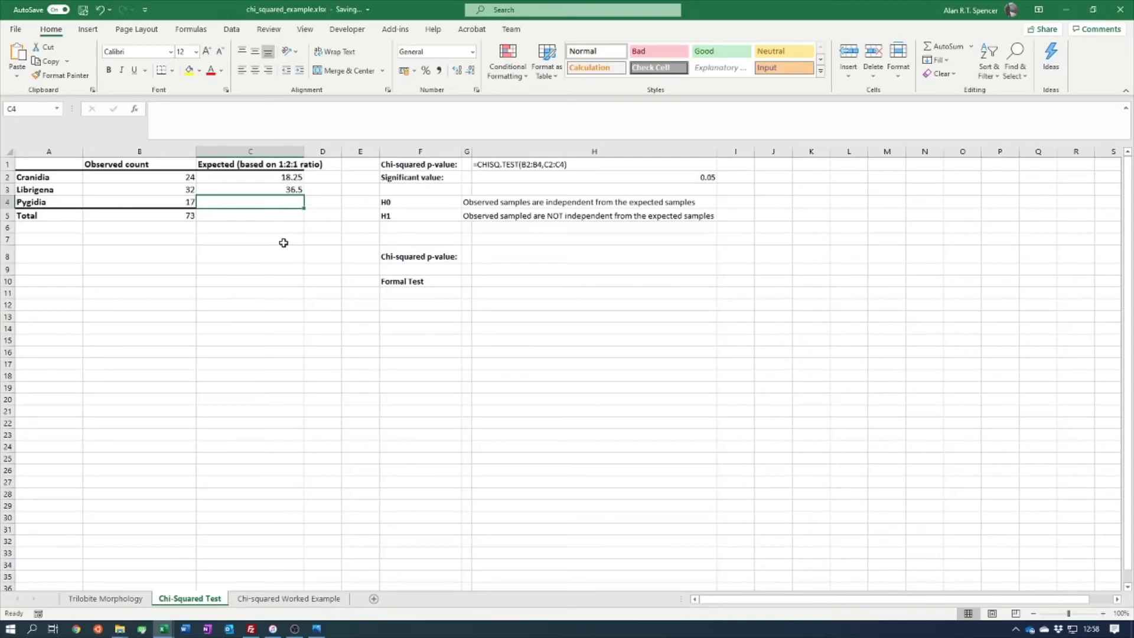
{"action": "type", "text": "="}
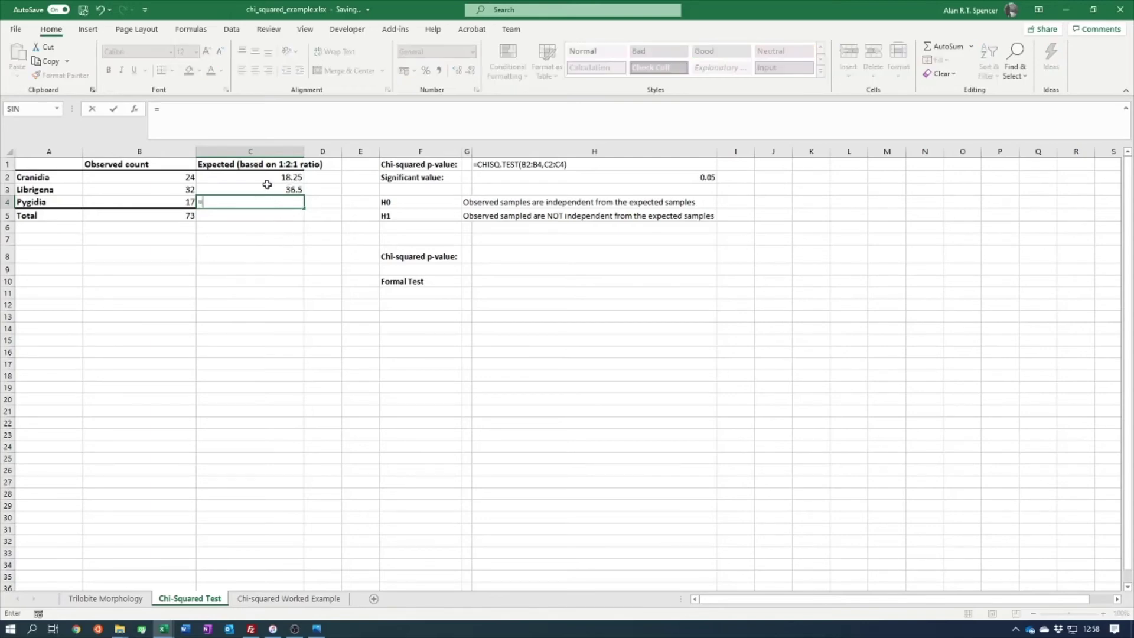
{"action": "left_click", "coordinate": [267, 179]}
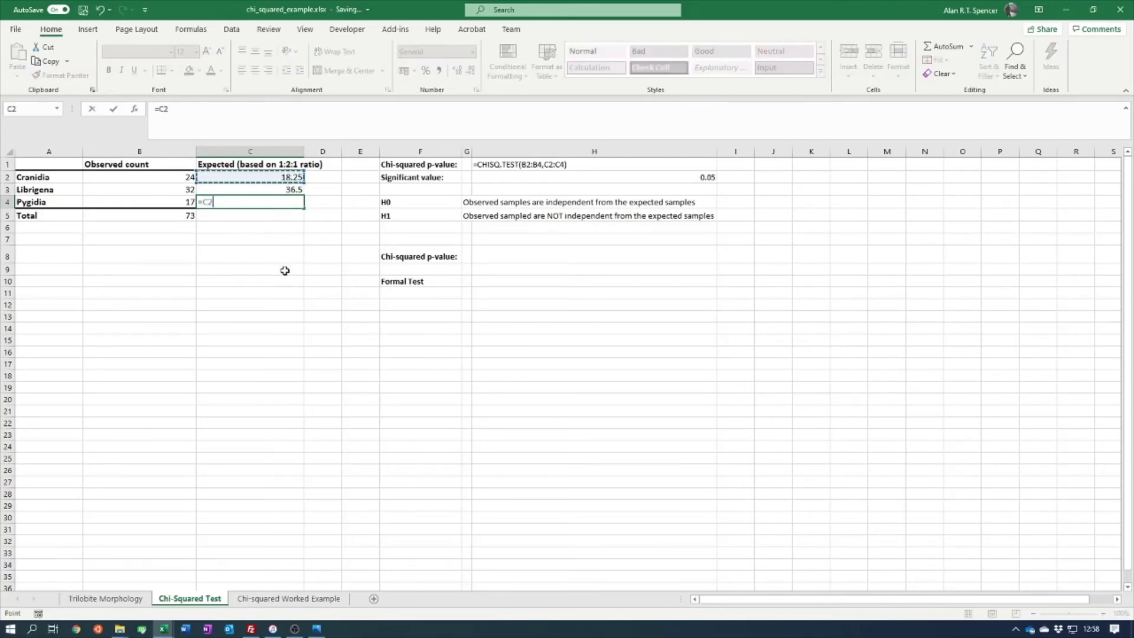
{"action": "key", "text": "Return"}
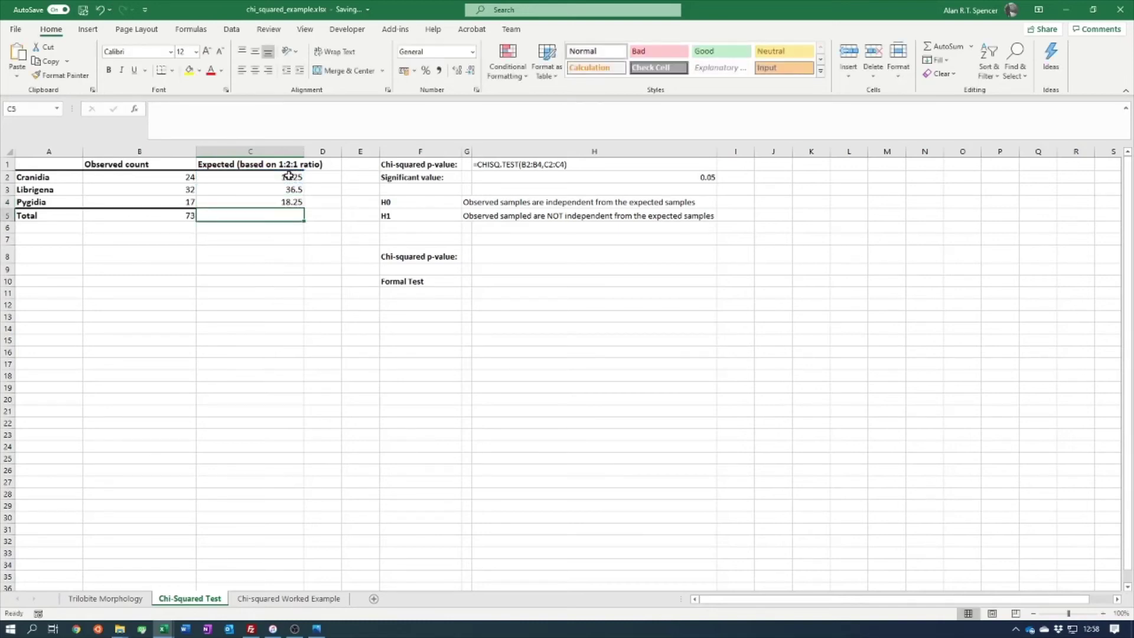
Step: Total the expected counts in C5 with =SUM(C2:C4)
{"action": "type", "text": "=sum"}
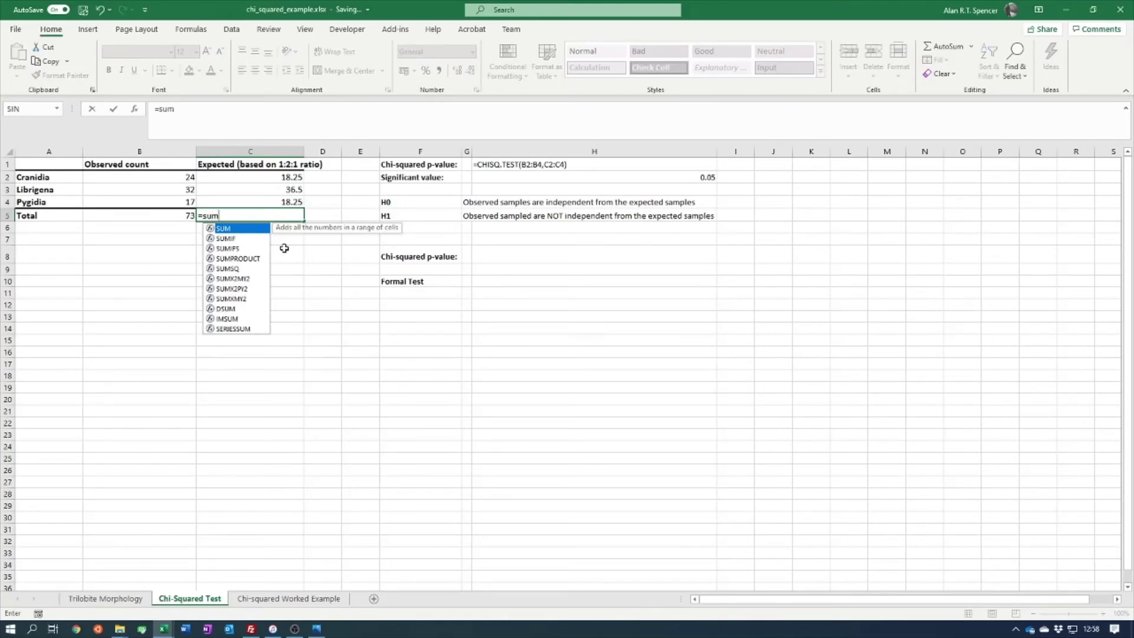
{"action": "type", "text": "("}
{"action": "left_click_drag", "start_coordinate": [238, 177], "coordinate": [235, 202]}
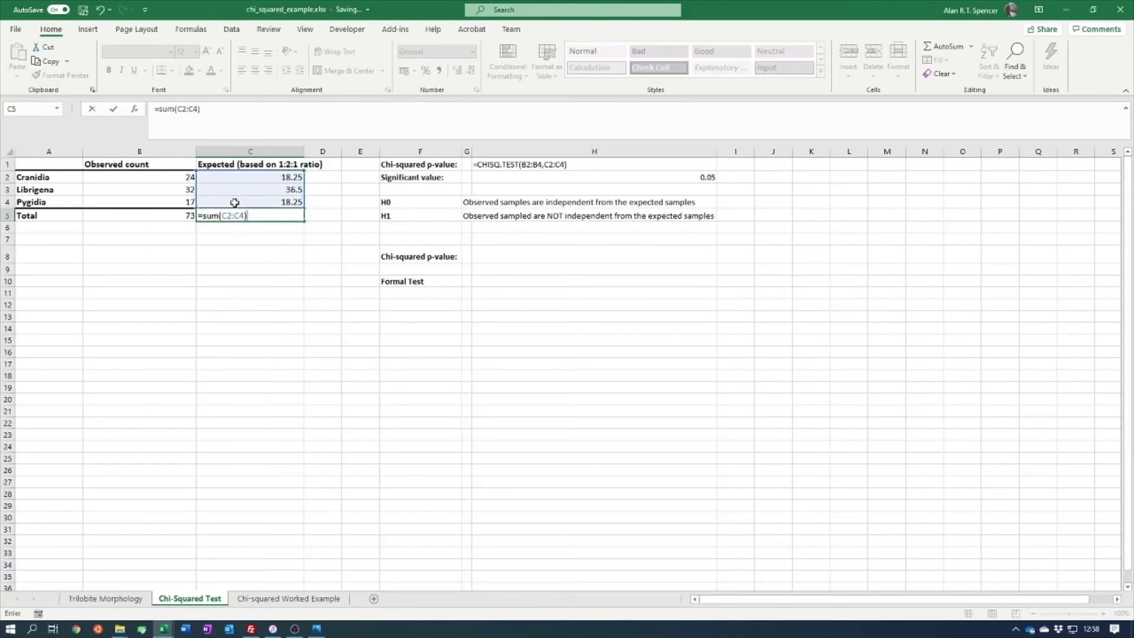
{"action": "key", "text": "Return"}
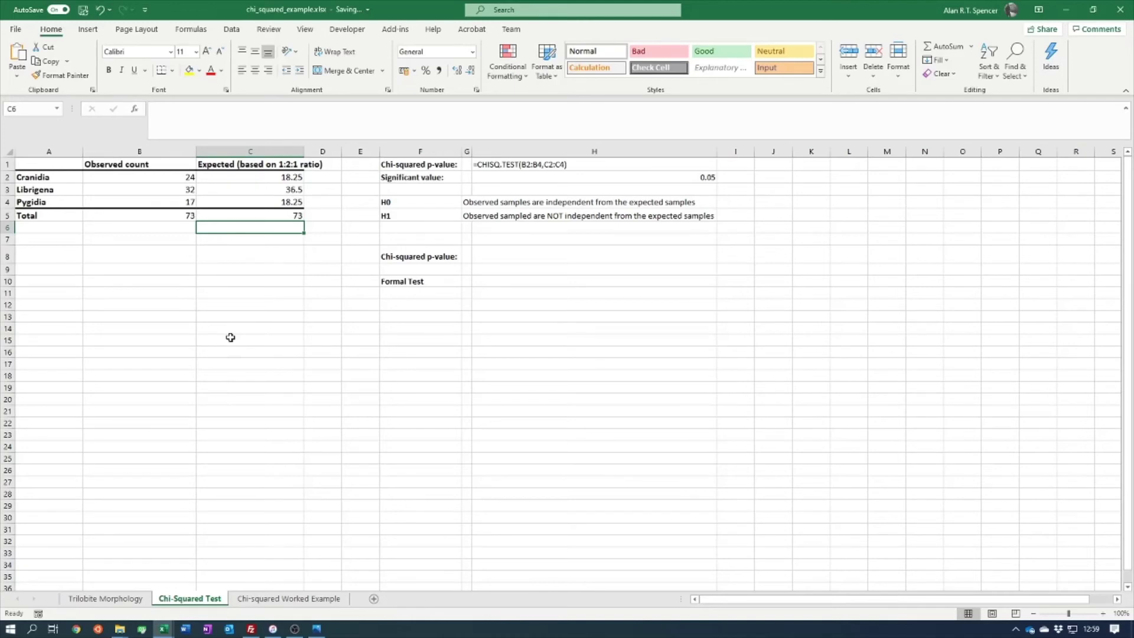
{"action": "left_click", "coordinate": [602, 329]}
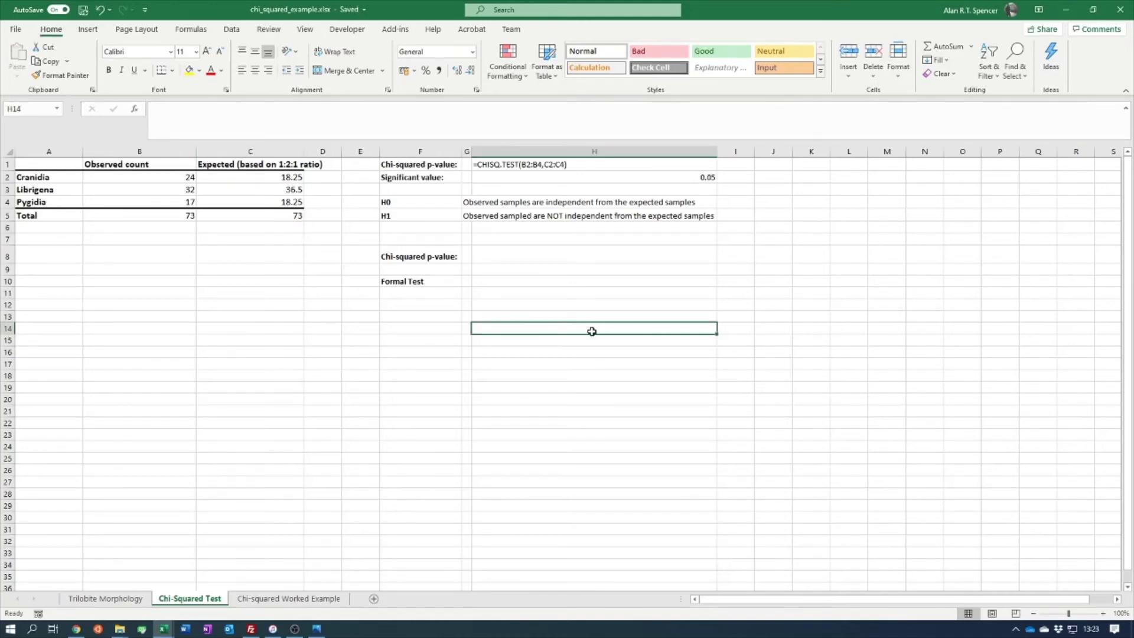
{"action": "left_click_drag", "start_coordinate": [166, 183], "coordinate": [162, 200]}
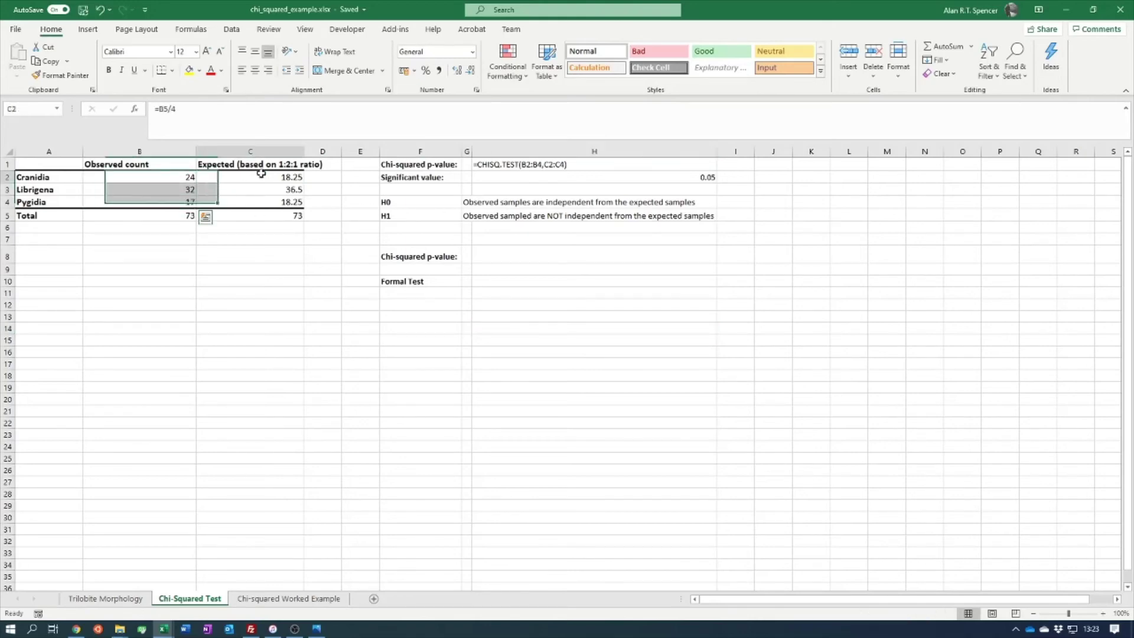
{"action": "left_click_drag", "start_coordinate": [260, 177], "coordinate": [253, 210]}
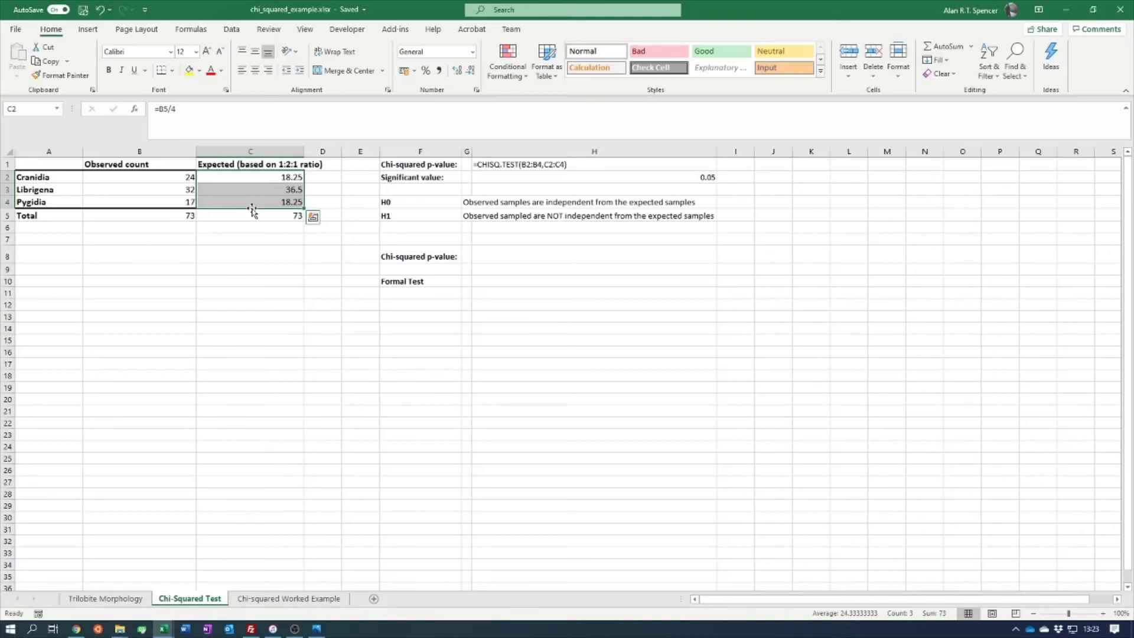
{"action": "left_click_drag", "start_coordinate": [398, 236], "coordinate": [500, 248]}
{"action": "left_click", "coordinate": [513, 291]}
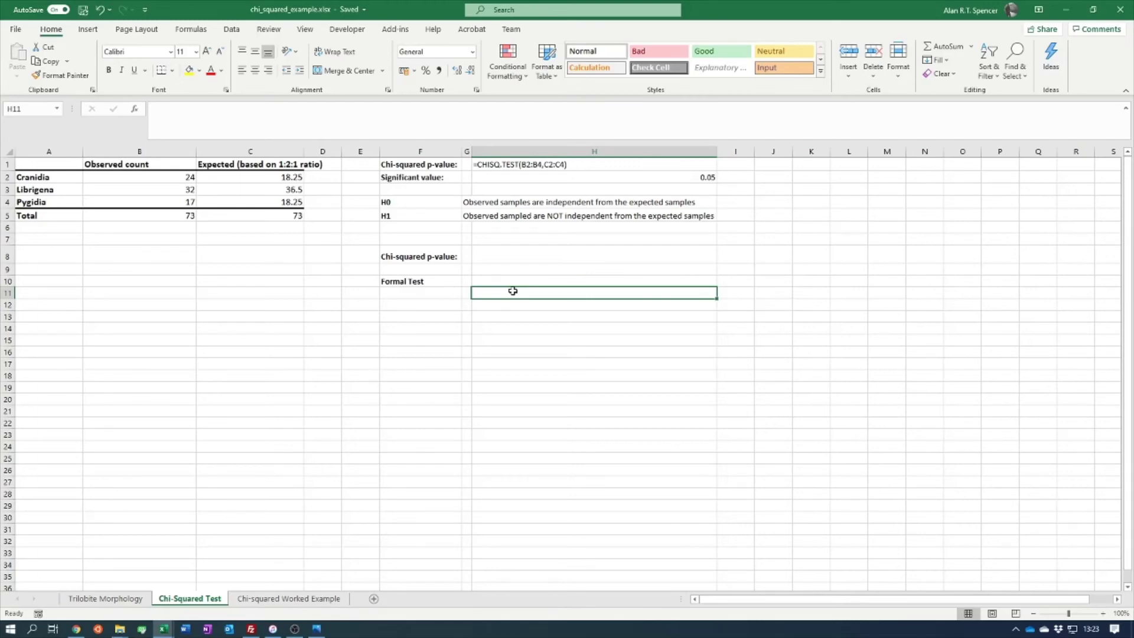
Step: Calculate the chi-squared p-value in H8 from the observed and expected counts with =CHISQ.TEST(B2:B4,C2:C4)
{"action": "left_click", "coordinate": [517, 254]}
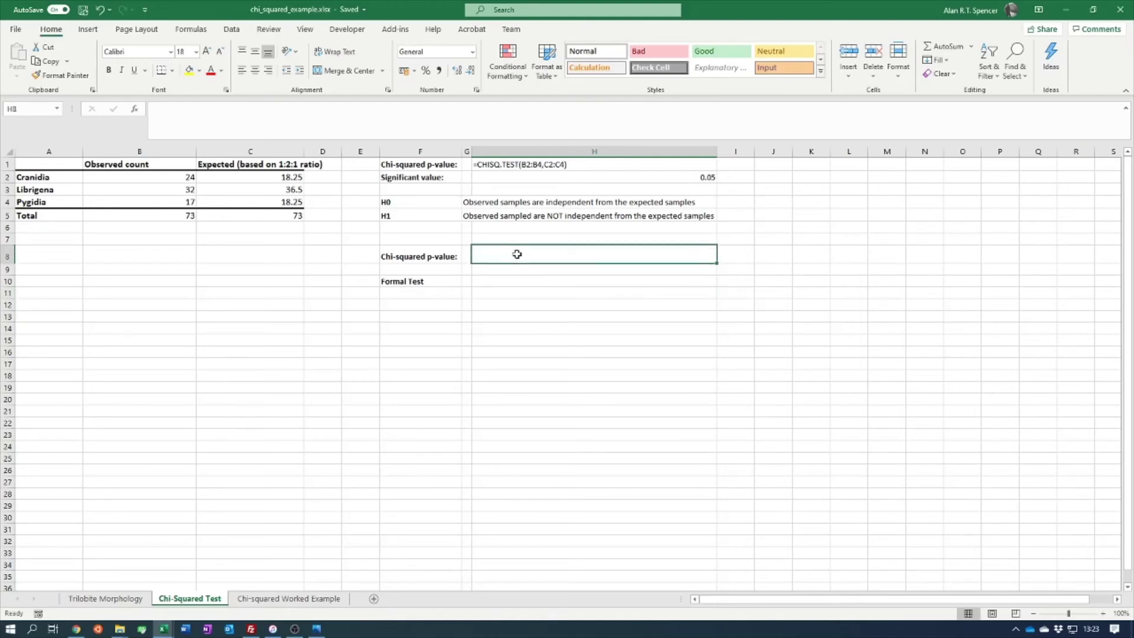
{"action": "type", "text": "="}
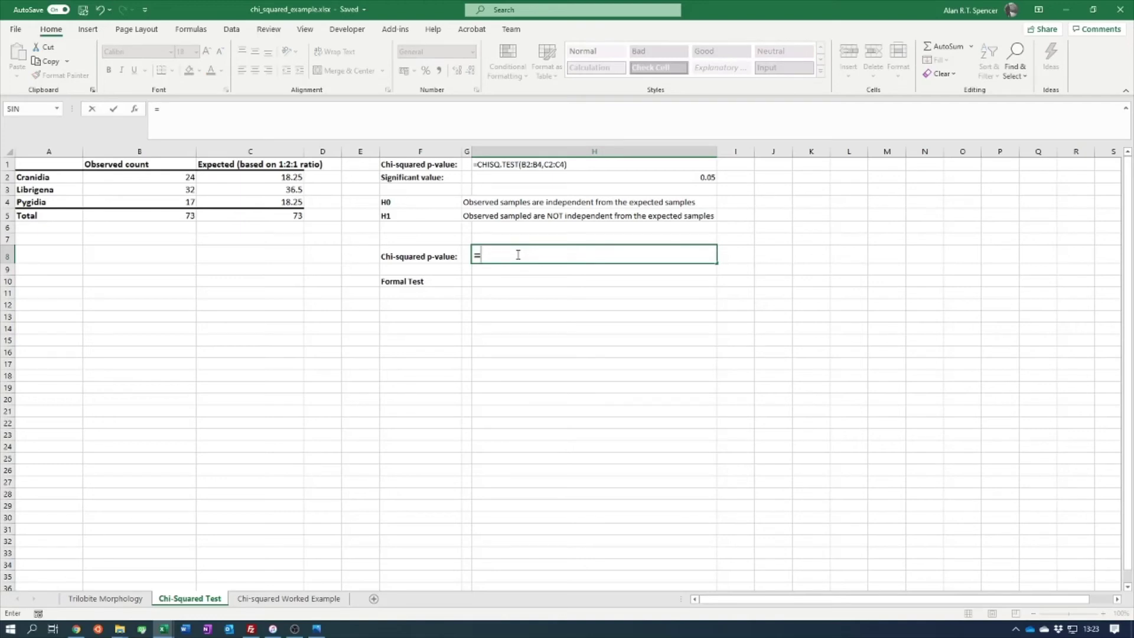
{"action": "type", "text": "chi"}
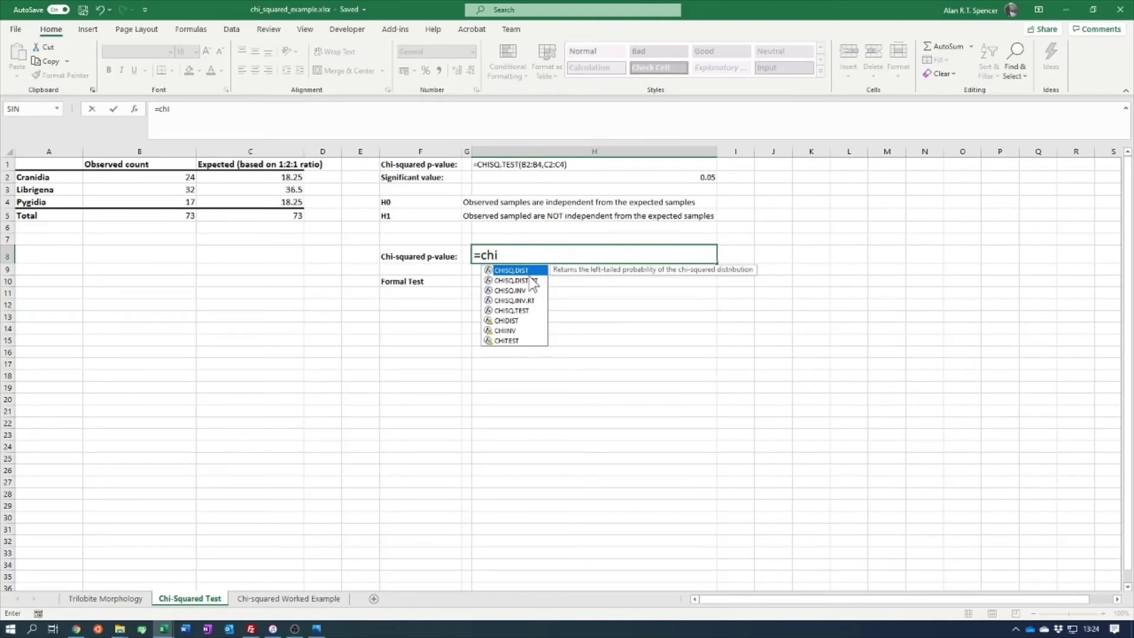
{"action": "double_click", "coordinate": [516, 311]}
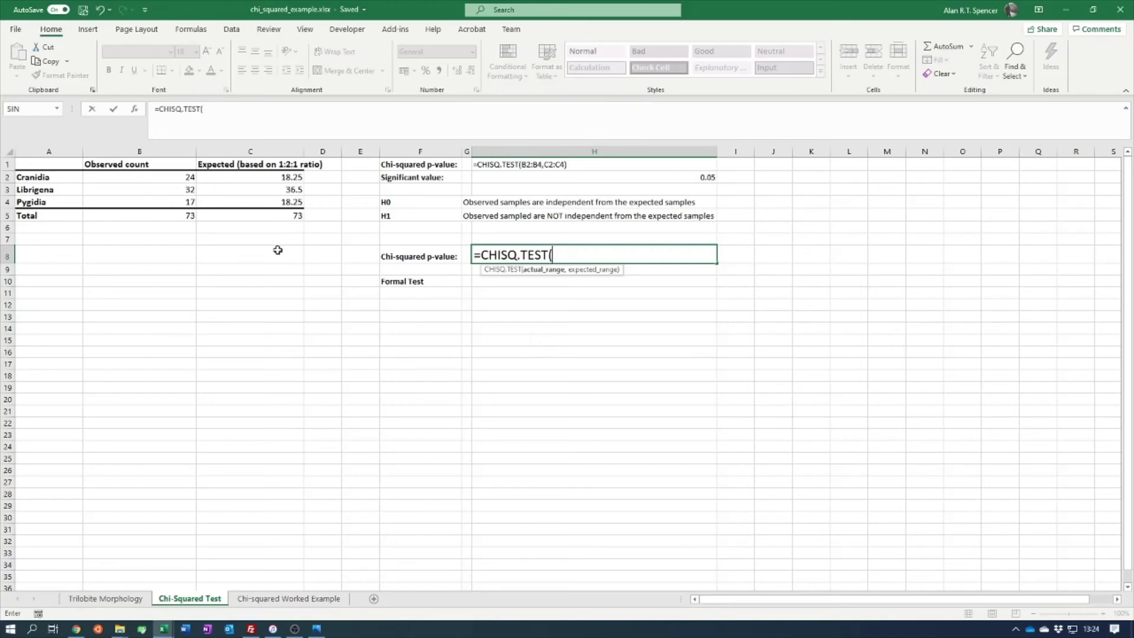
{"action": "left_click", "coordinate": [163, 177]}
{"action": "left_click_drag", "start_coordinate": [163, 177], "coordinate": [158, 201]}
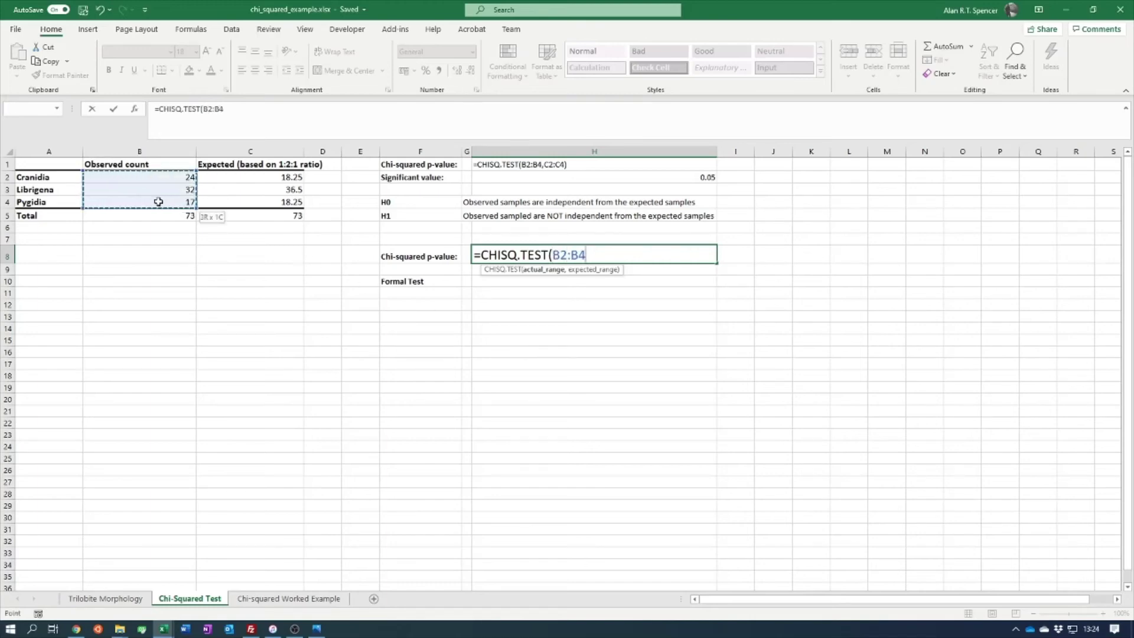
{"action": "type", "text": ","}
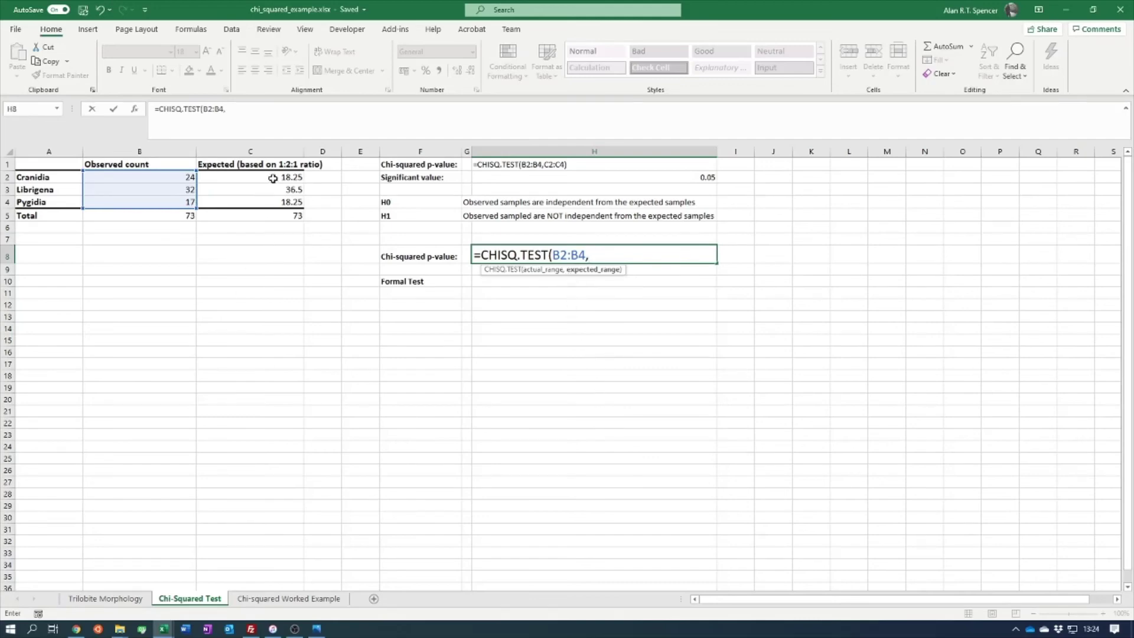
{"action": "left_click_drag", "start_coordinate": [273, 179], "coordinate": [262, 203]}
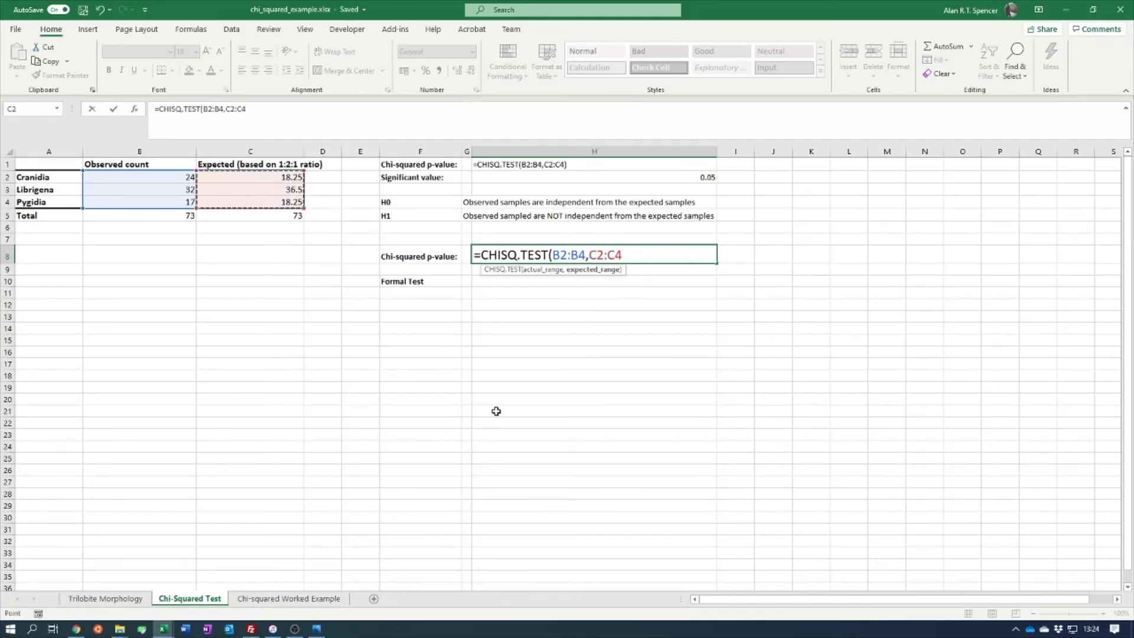
{"action": "type", "text": ")"}
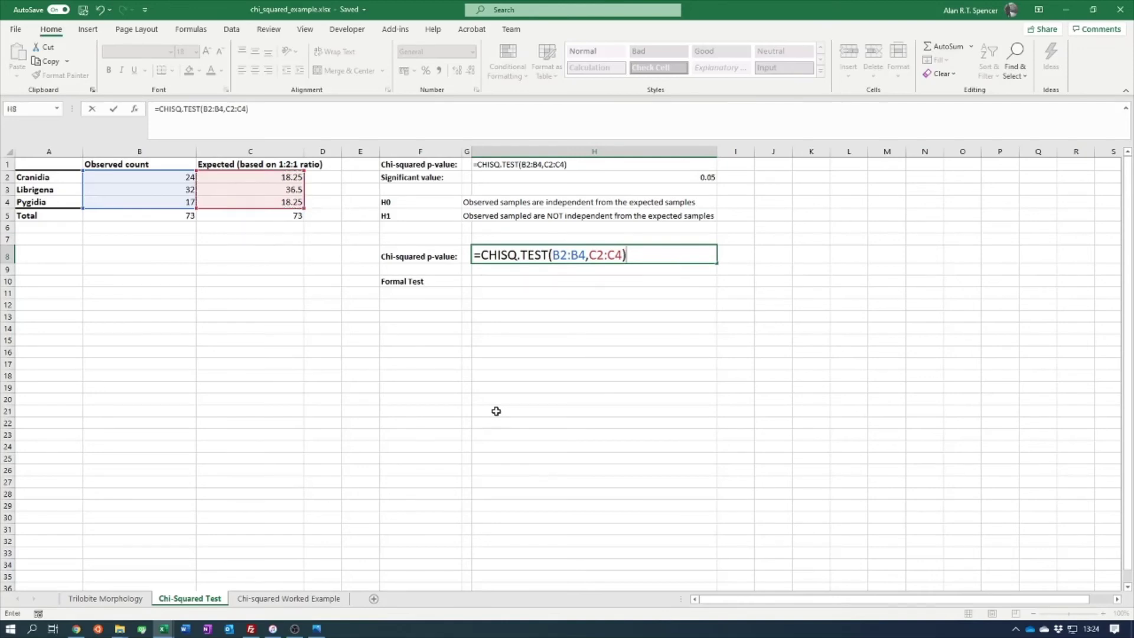
{"action": "key", "text": "Return"}
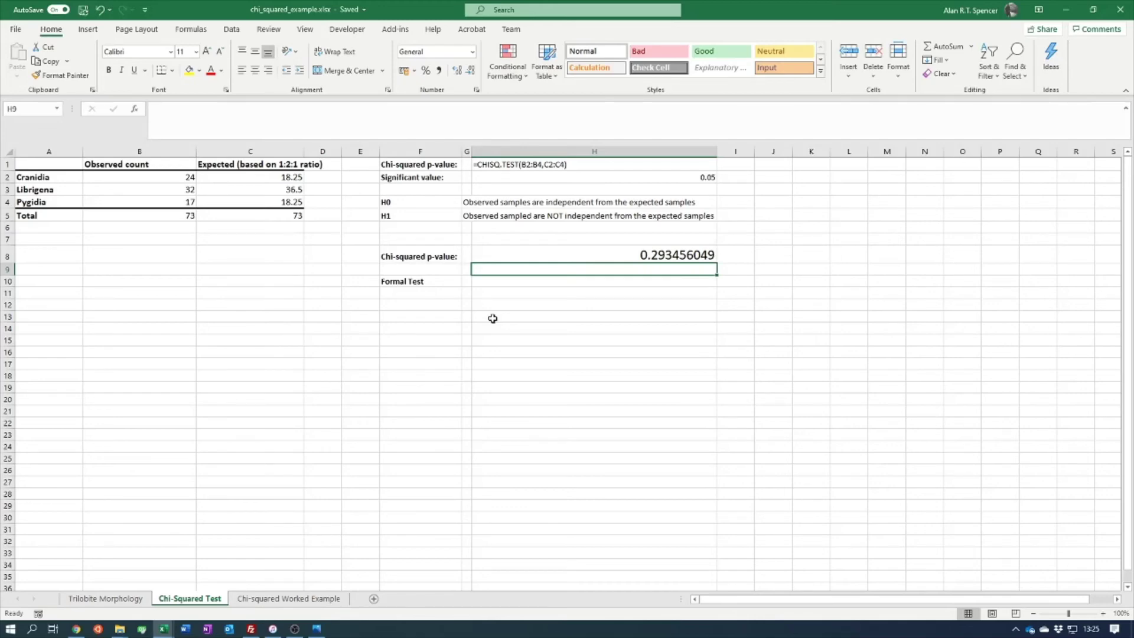
Step: Review the H0 and H1 statements against the chi-squared p-value and the observed and expected counts
{"action": "left_click", "coordinate": [399, 204]}
{"action": "left_click", "coordinate": [399, 217]}
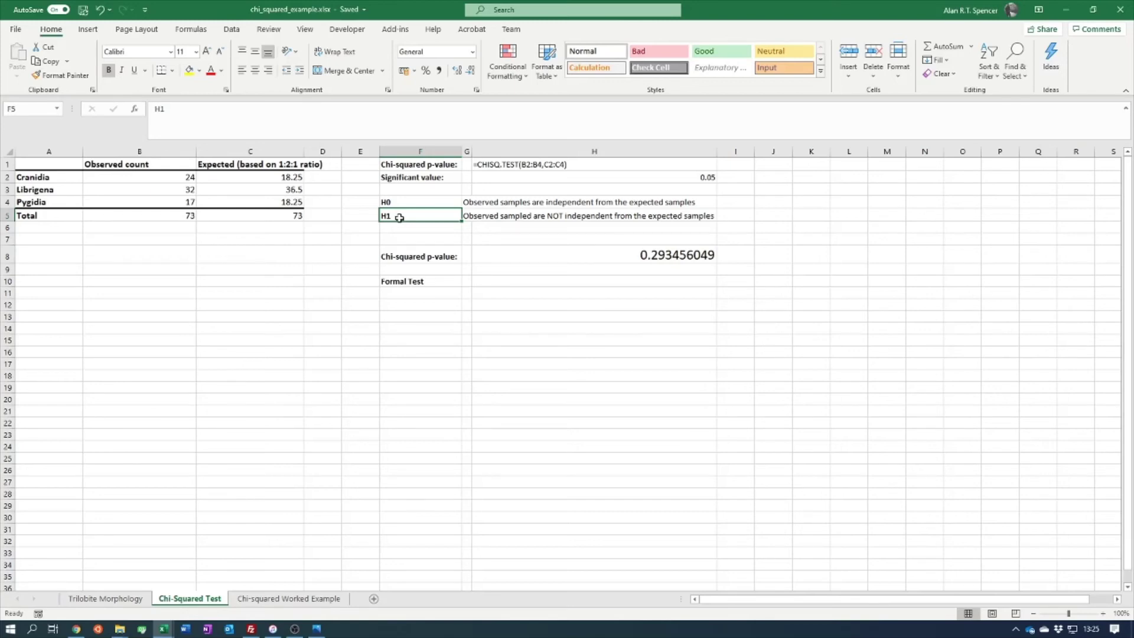
{"action": "left_click", "coordinate": [475, 202]}
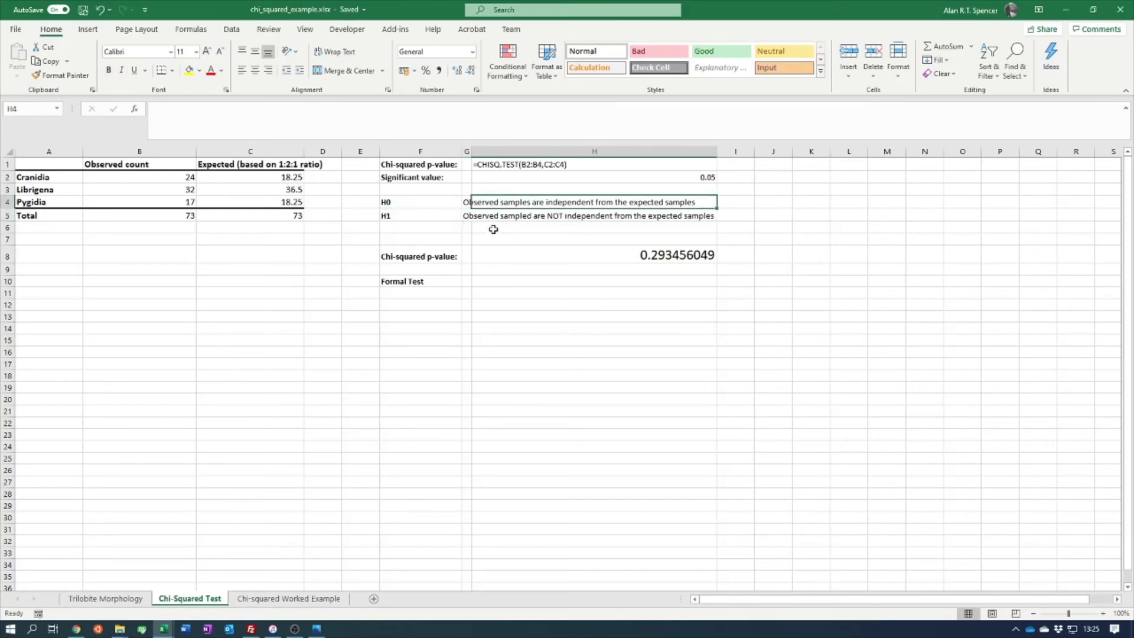
{"action": "left_click_drag", "start_coordinate": [465, 204], "coordinate": [527, 203]}
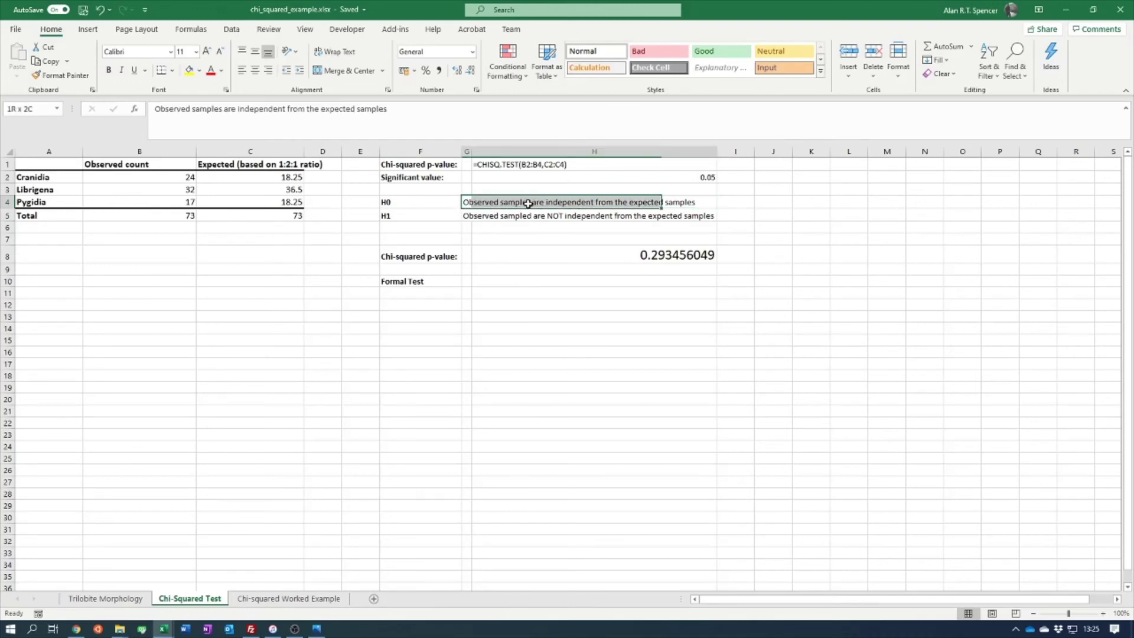
{"action": "left_click", "coordinate": [590, 258]}
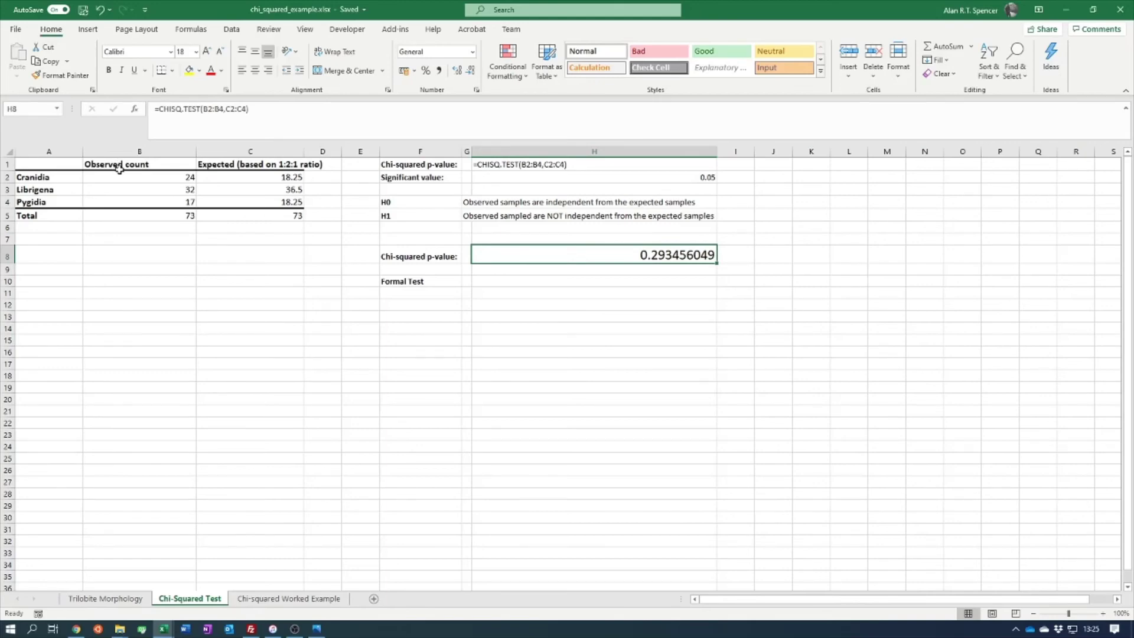
{"action": "left_click_drag", "start_coordinate": [121, 177], "coordinate": [141, 203]}
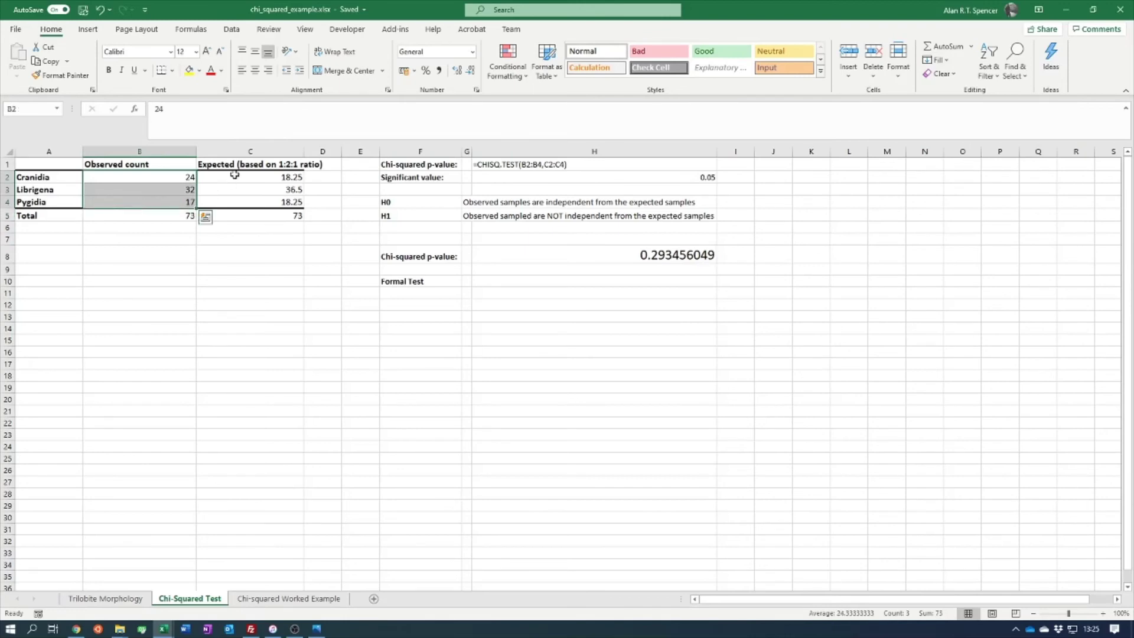
{"action": "left_click_drag", "start_coordinate": [231, 176], "coordinate": [233, 204]}
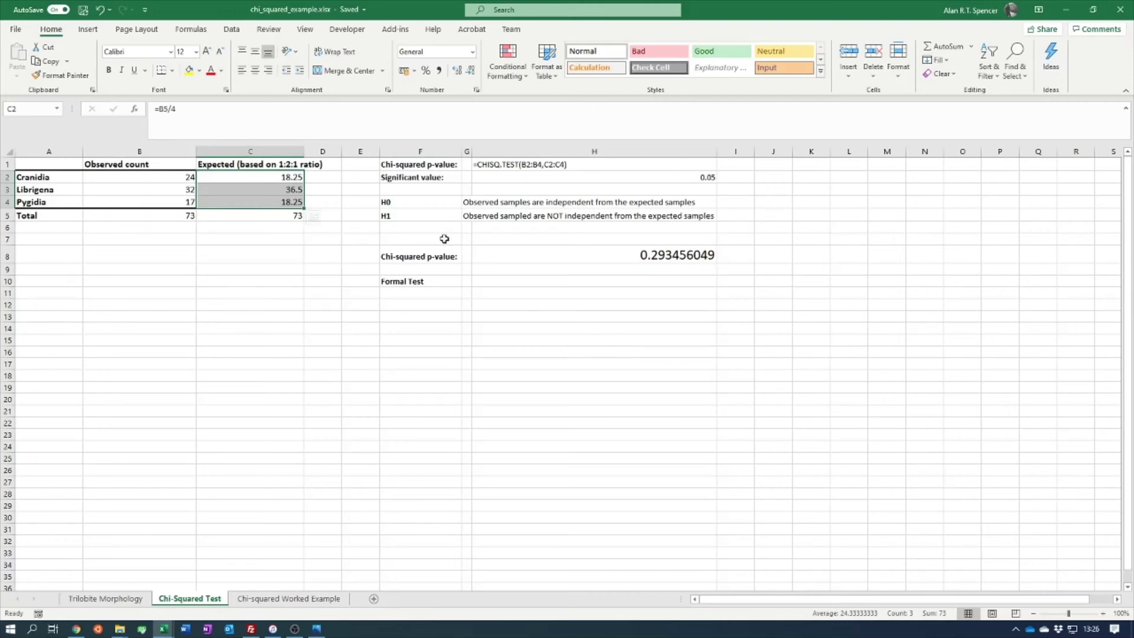
{"action": "left_click", "coordinate": [424, 217]}
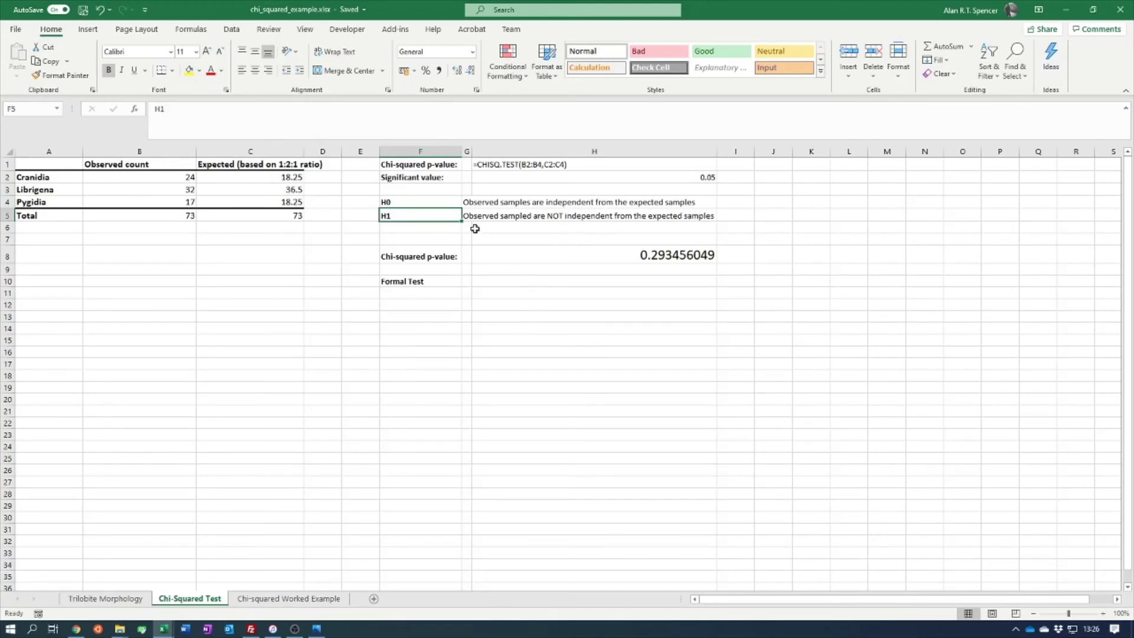
Step: Add the formal test in H10, comparing the p-value with the significance value to return H1 or H0, with =IF(H8>H2,F5,F4)
{"action": "left_click", "coordinate": [503, 281]}
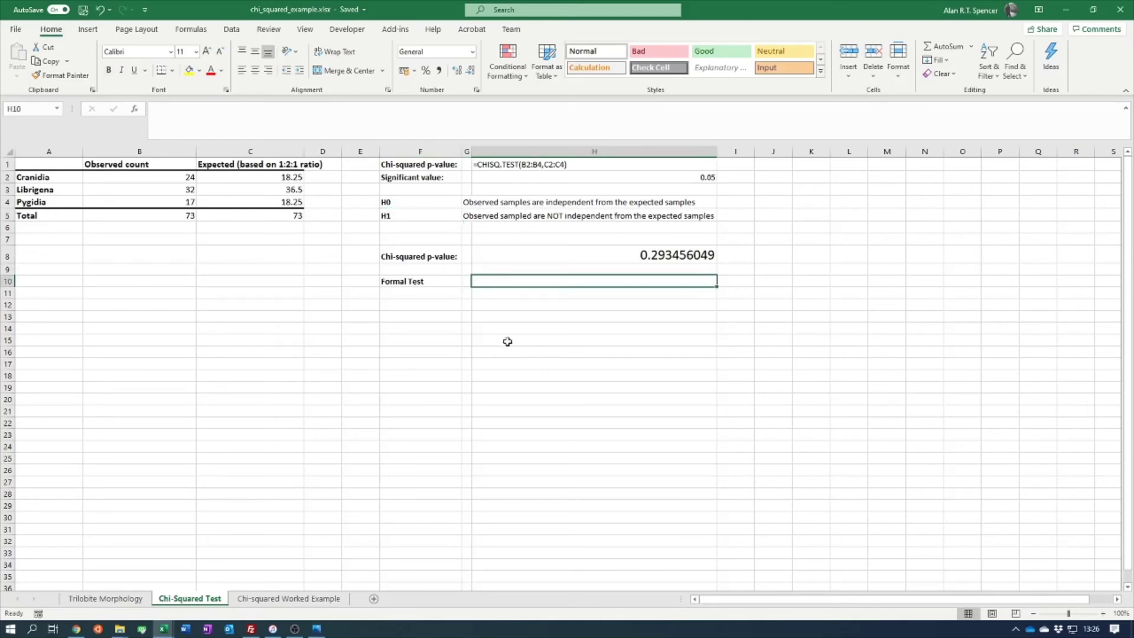
{"action": "type", "text": "="}
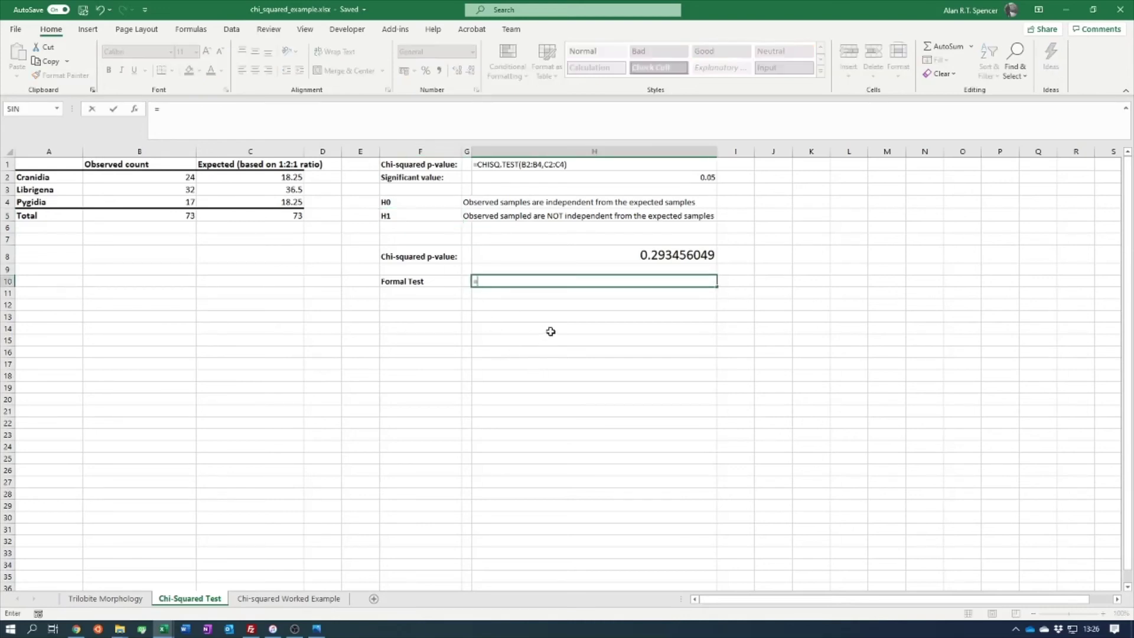
{"action": "type", "text": "if("}
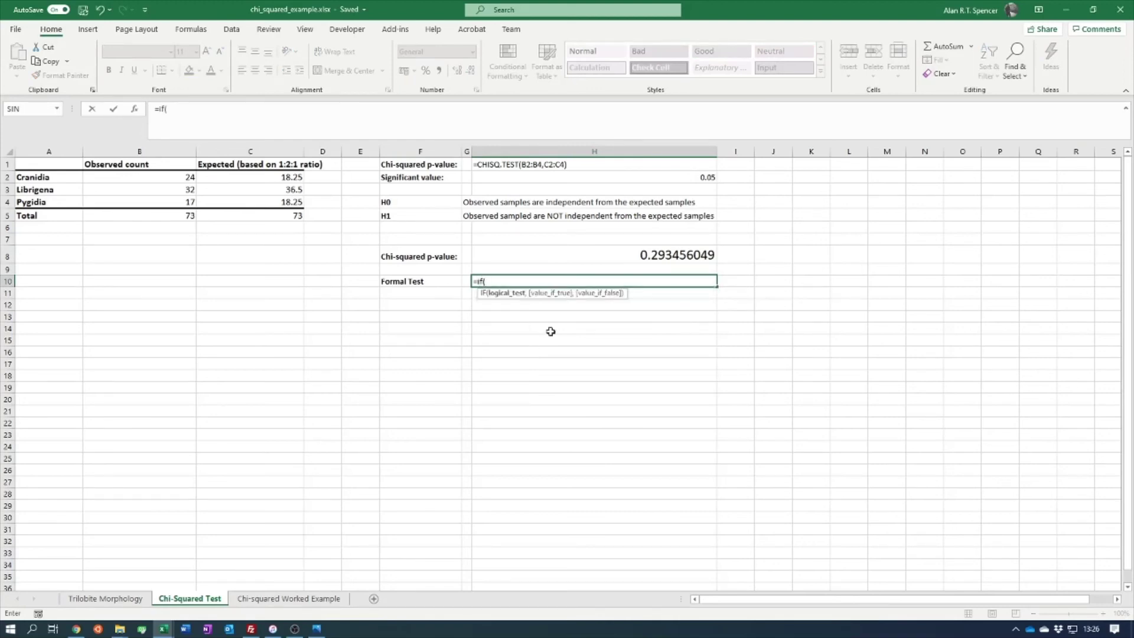
{"action": "left_click", "coordinate": [553, 256]}
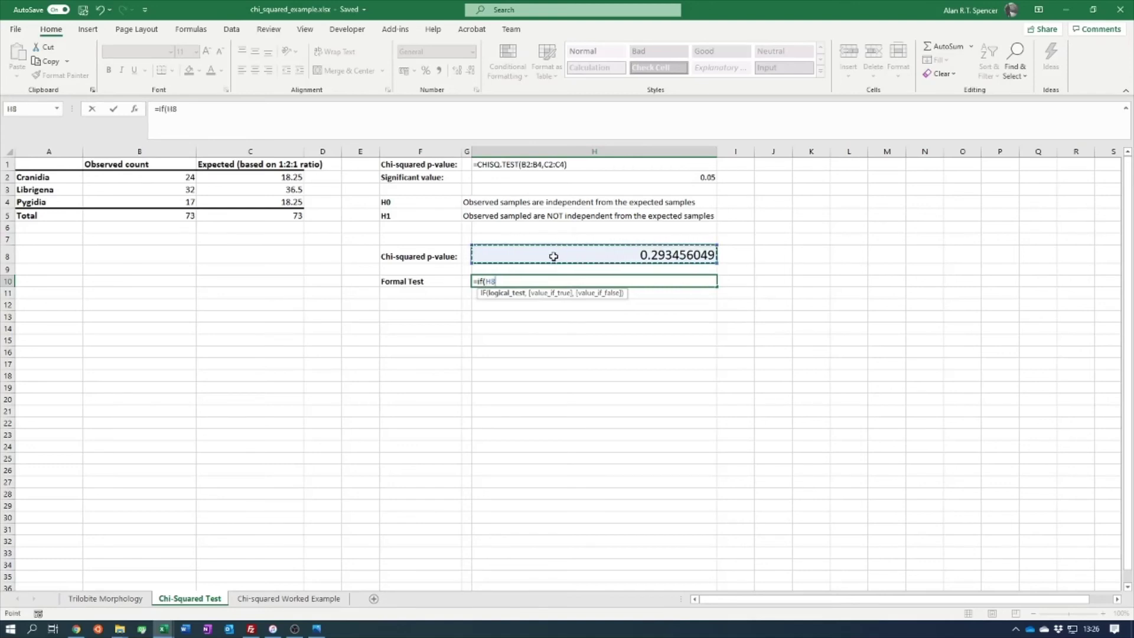
{"action": "type", "text": ">"}
{"action": "left_click", "coordinate": [580, 176]}
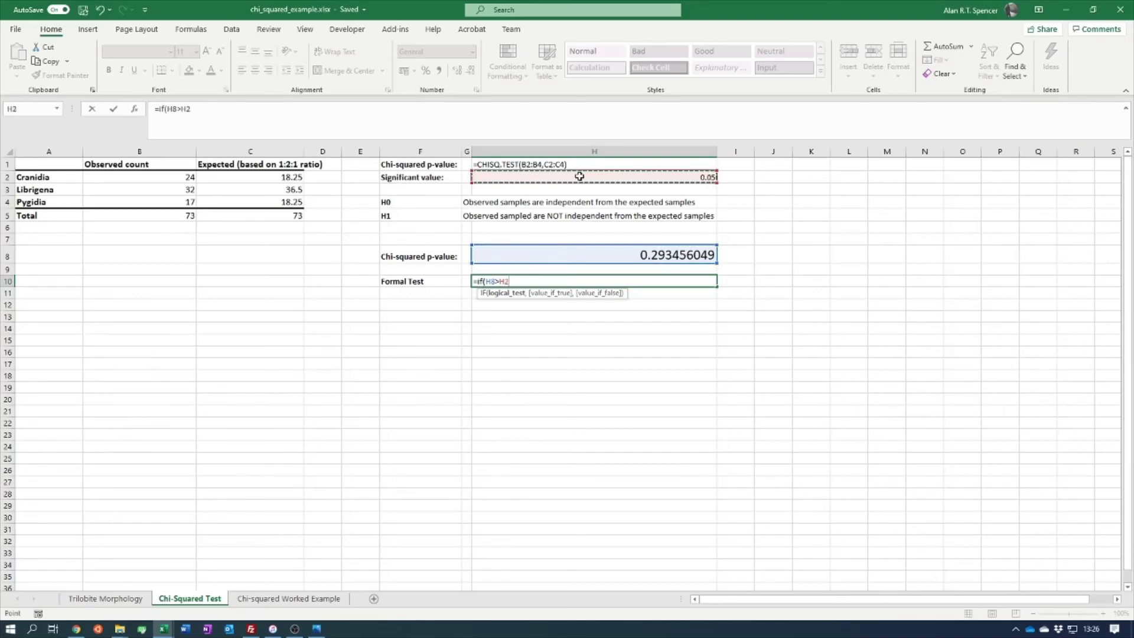
{"action": "type", "text": ","}
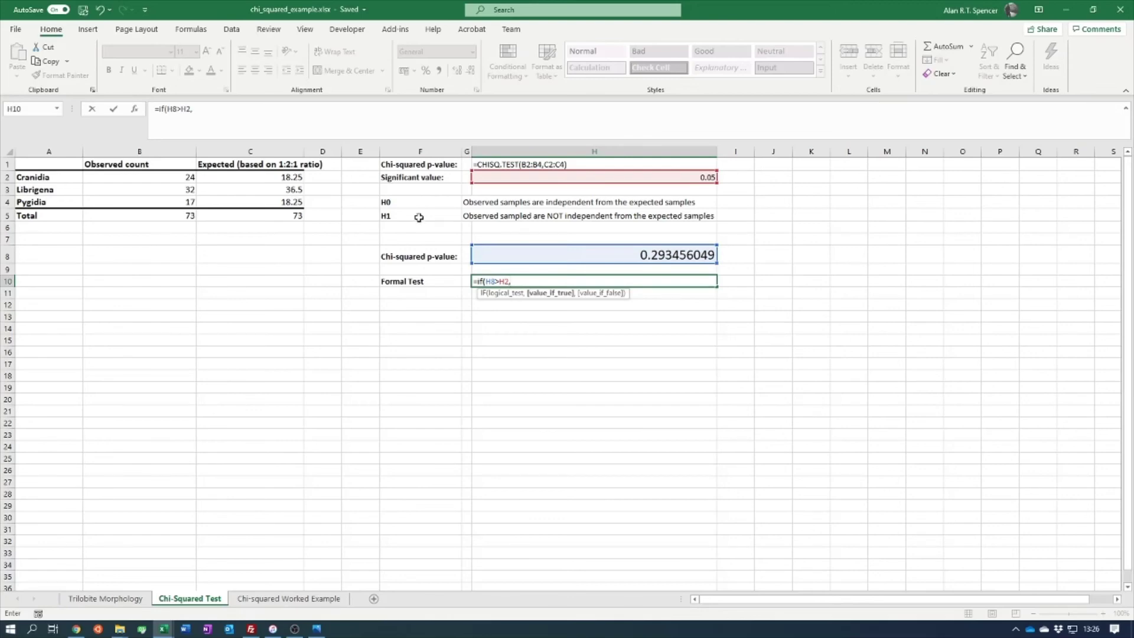
{"action": "left_click", "coordinate": [419, 218]}
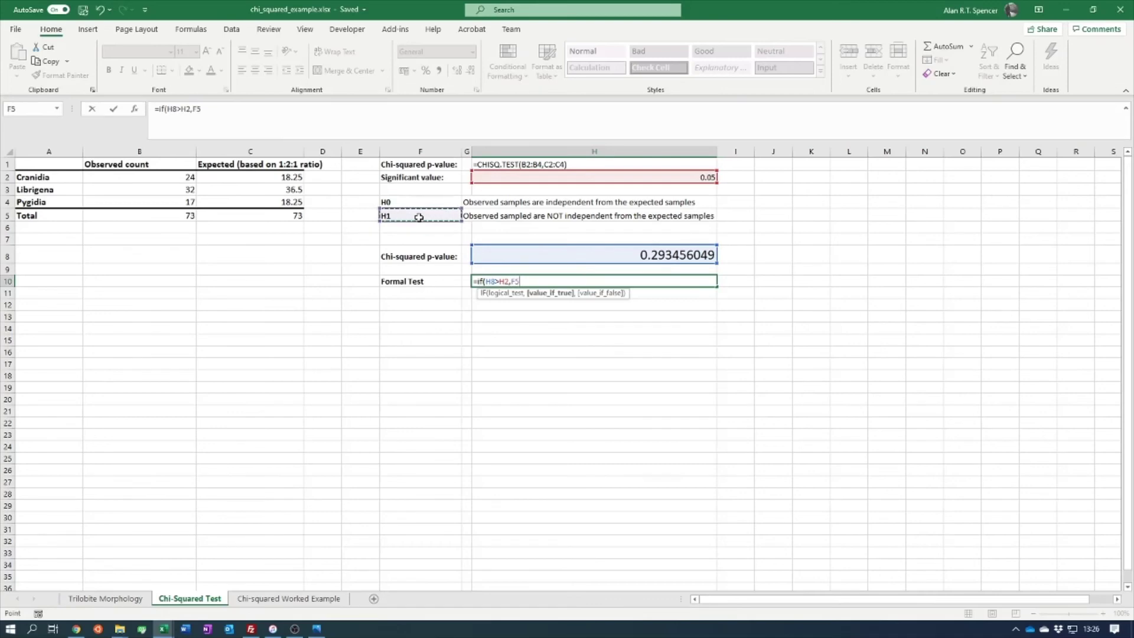
{"action": "type", "text": ","}
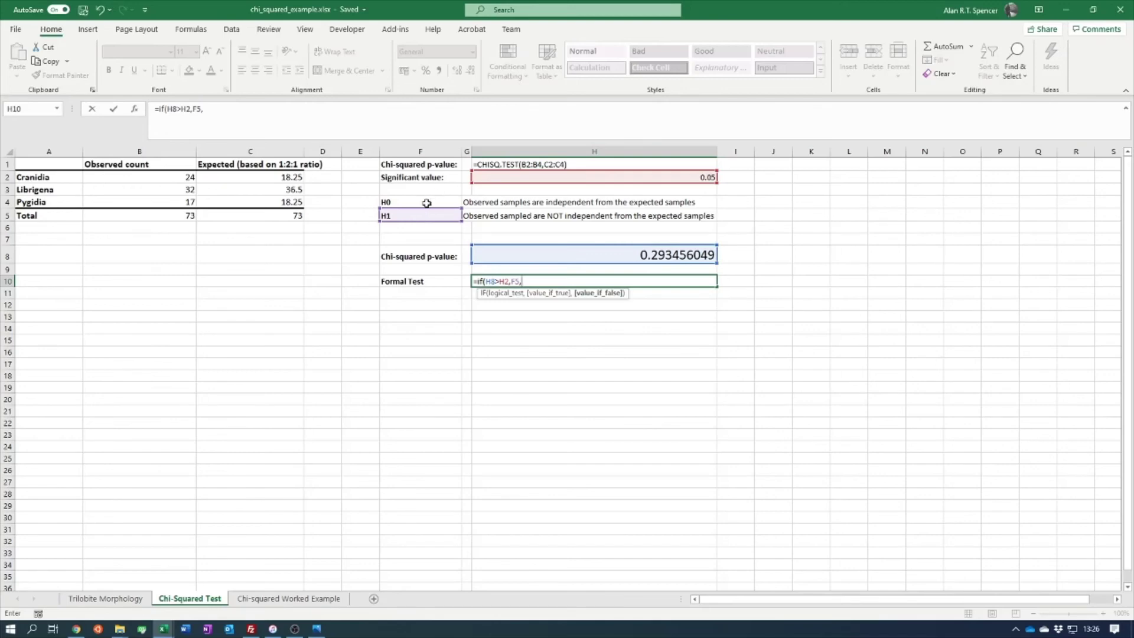
{"action": "left_click", "coordinate": [426, 204]}
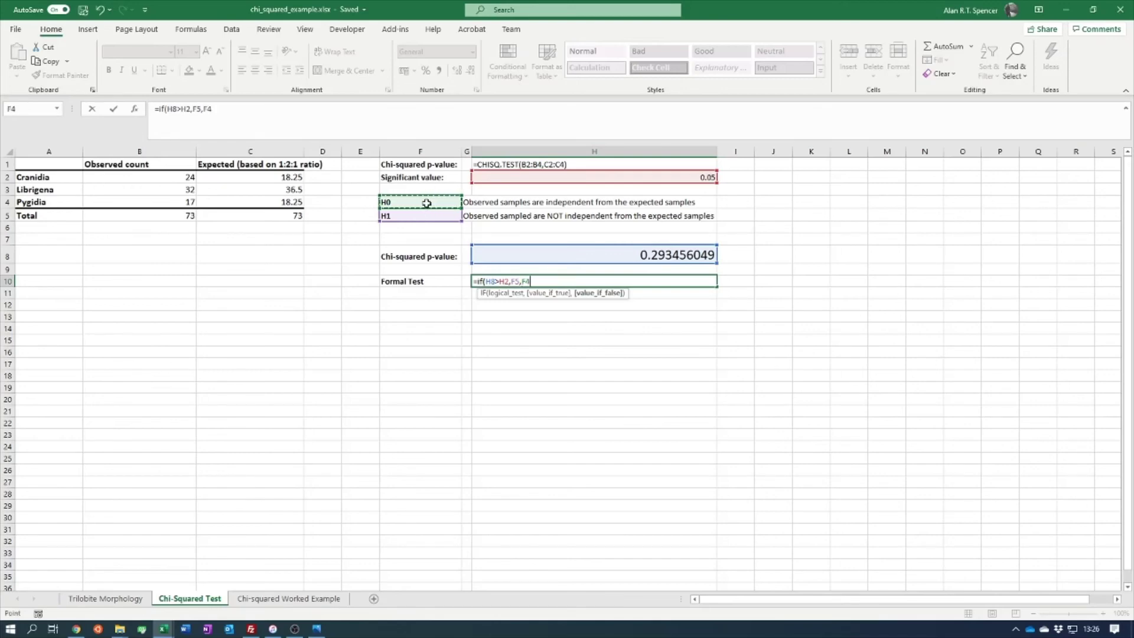
{"action": "type", "text": ")"}
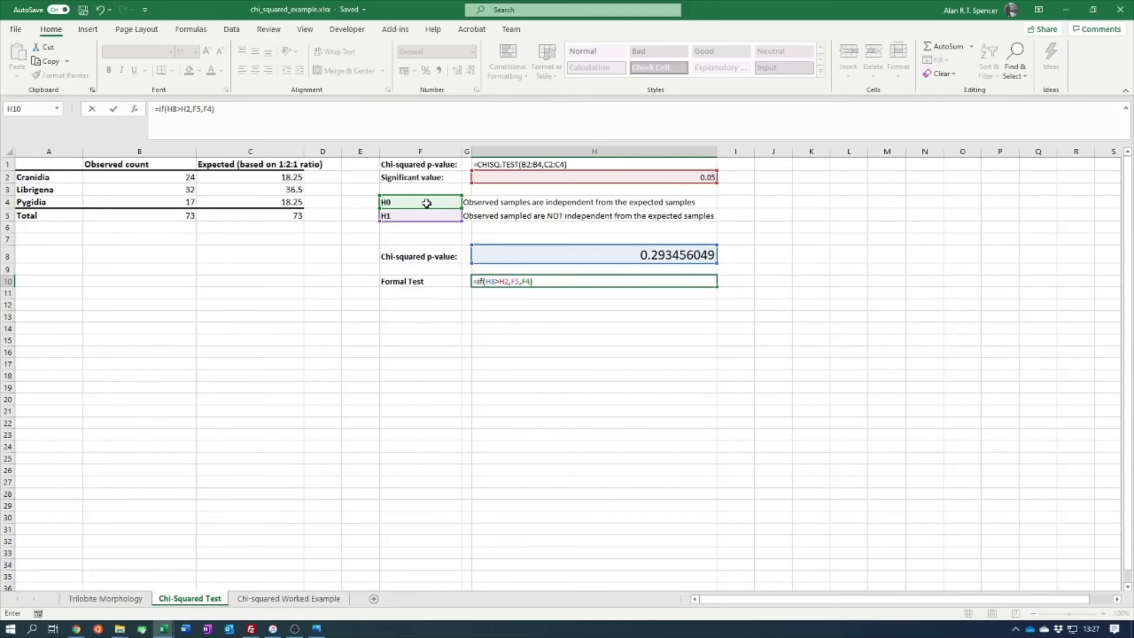
{"action": "key", "text": "Return"}
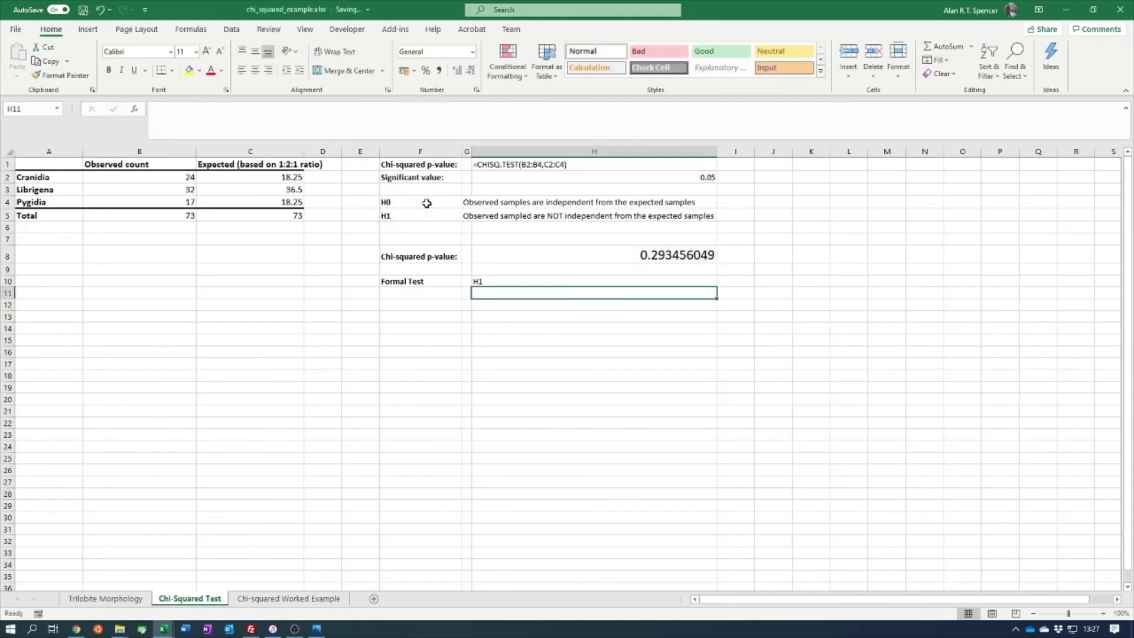
{"action": "left_click", "coordinate": [518, 282]}
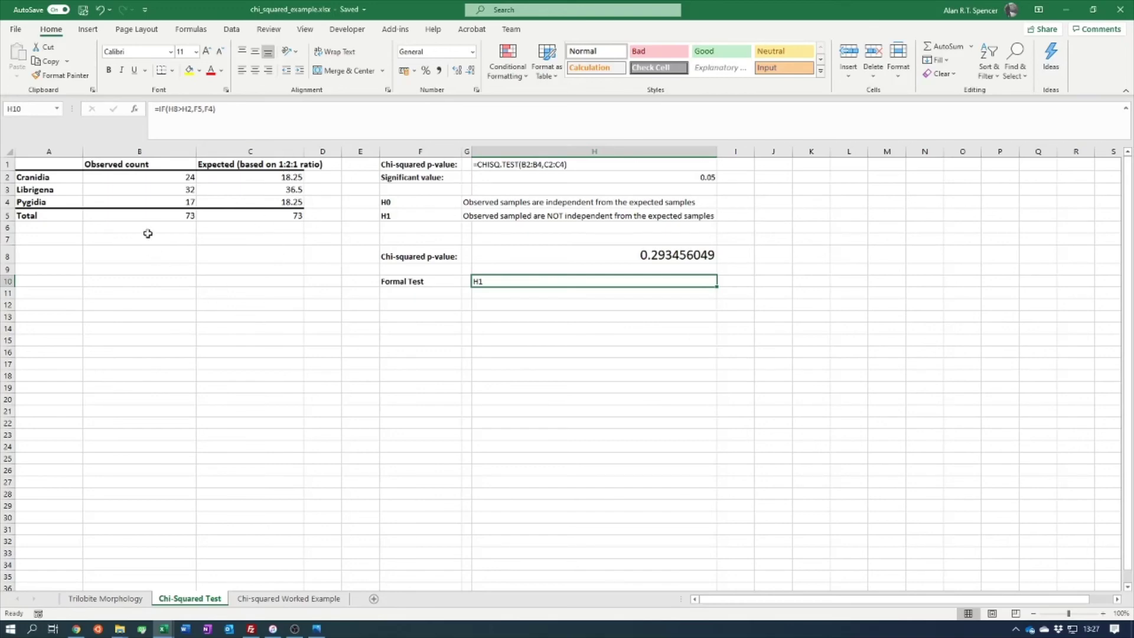
Step: Change the observed counts to 1 for Pygidia in B4 and 40 for Cranidia in B2
{"action": "left_click", "coordinate": [150, 202]}
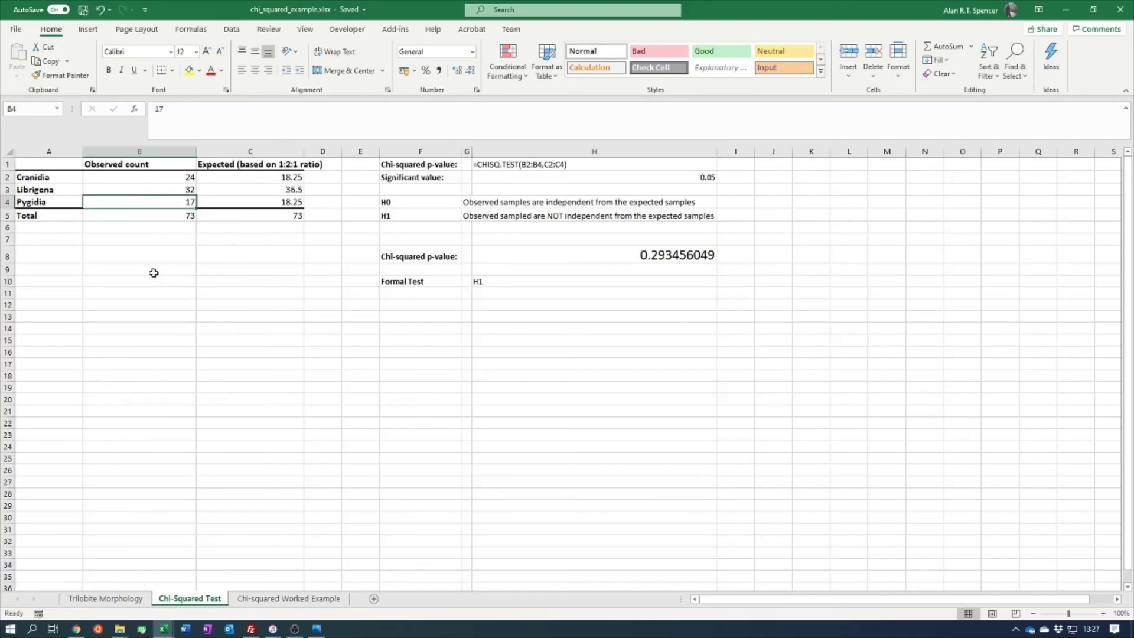
{"action": "type", "text": "1"}
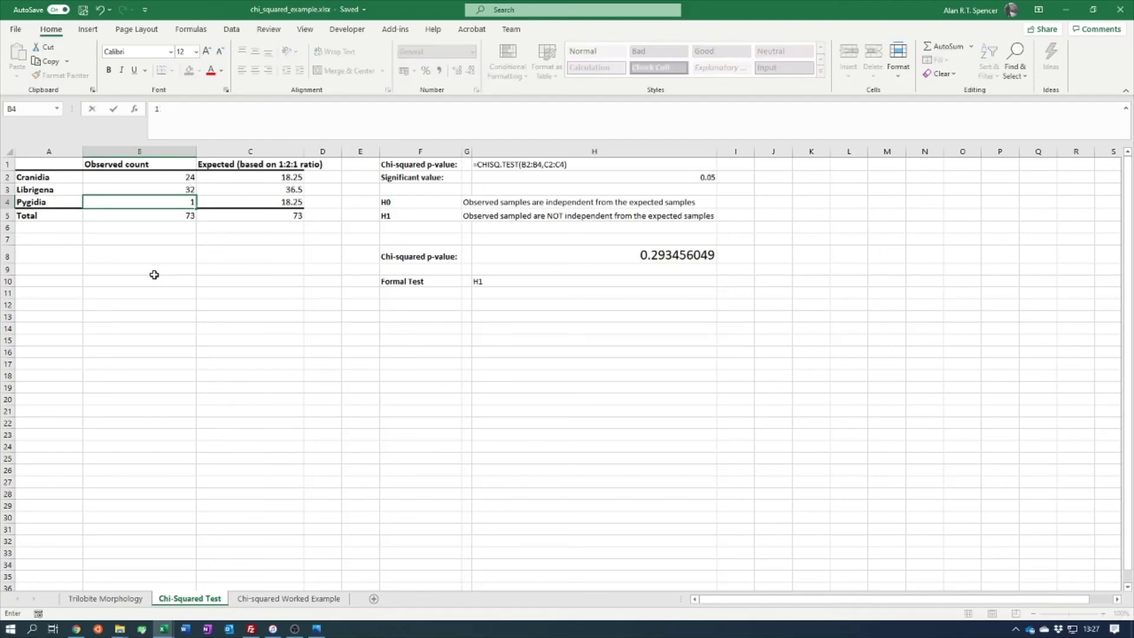
{"action": "left_click", "coordinate": [157, 177]}
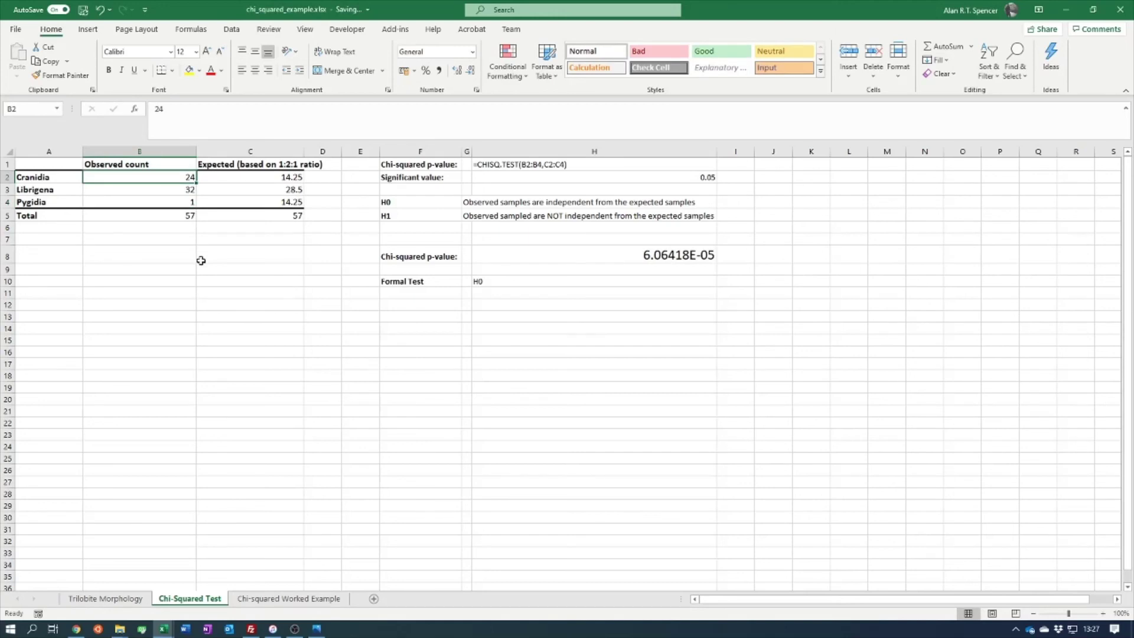
{"action": "type", "text": "40"}
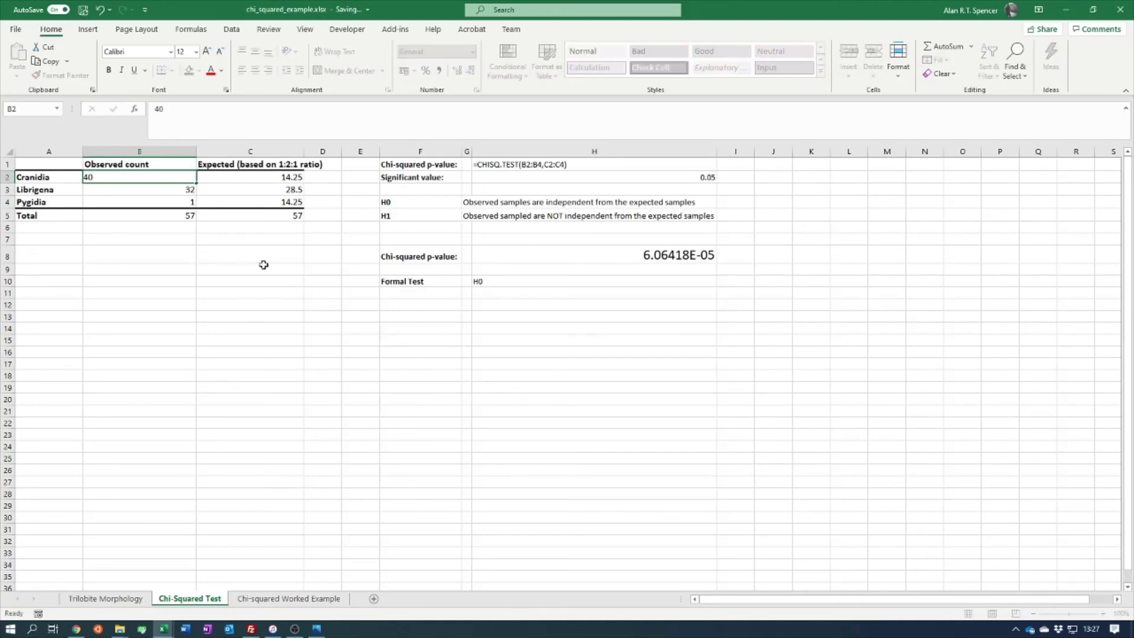
{"action": "left_click", "coordinate": [263, 264]}
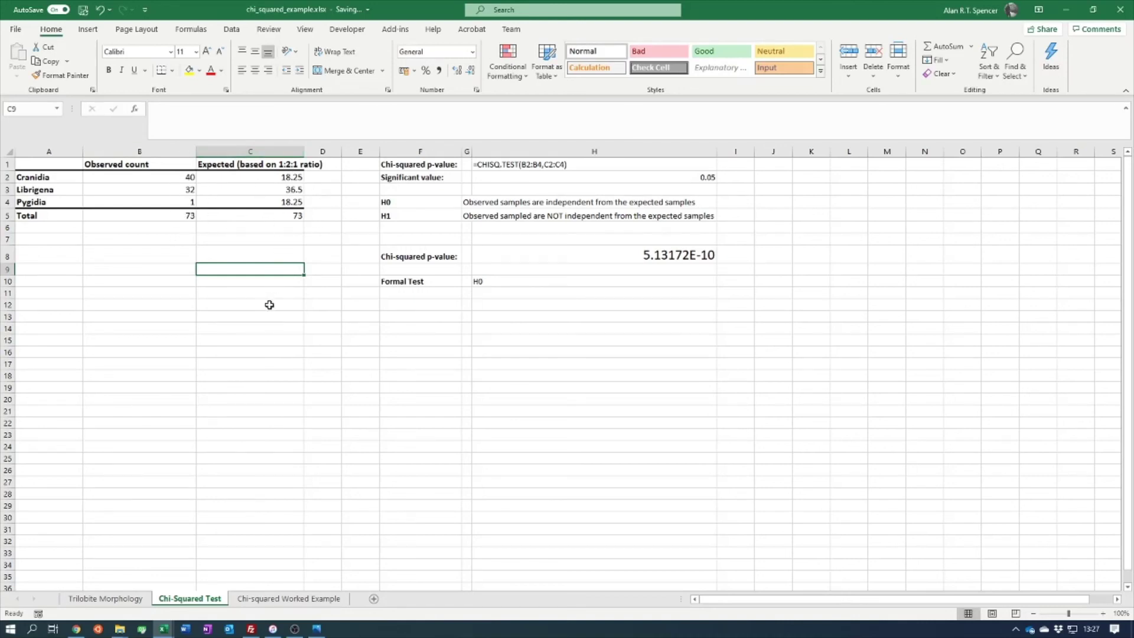
Step: Format the chi-squared p-value in H8 as a Number with 17 decimal places instead of scientific notation
{"action": "left_click", "coordinate": [599, 260]}
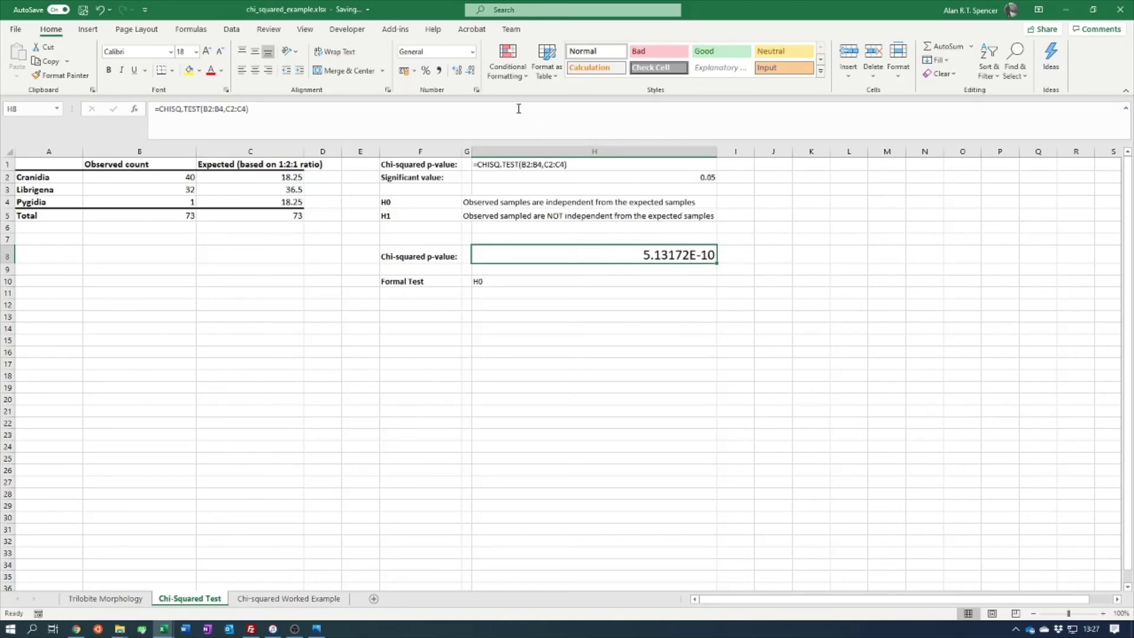
{"action": "left_click", "coordinate": [473, 53]}
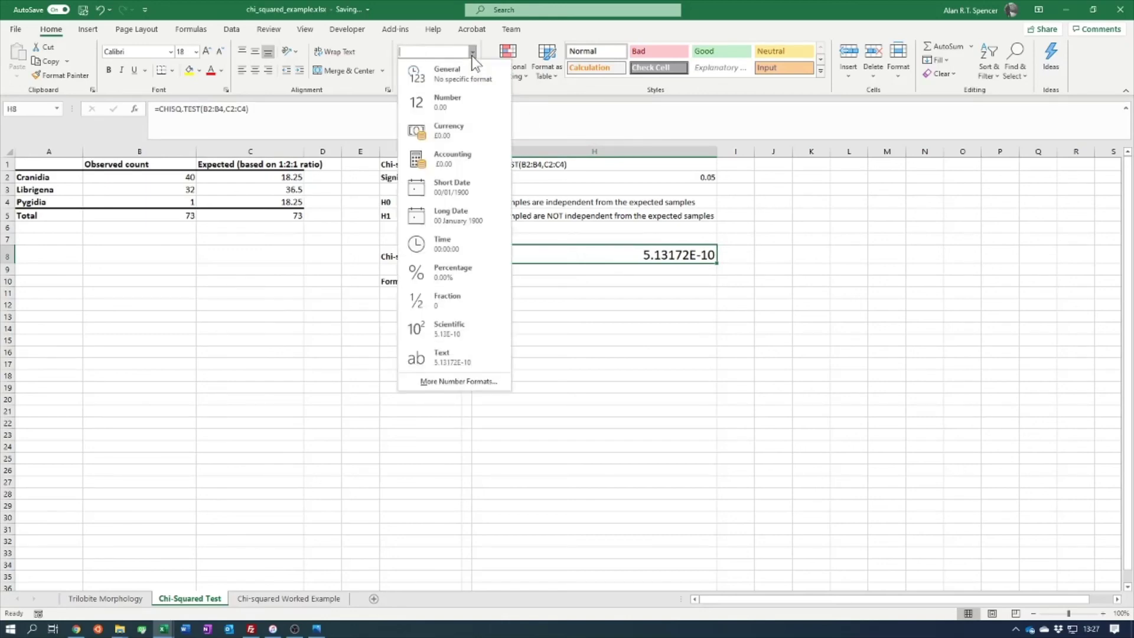
{"action": "left_click", "coordinate": [472, 113]}
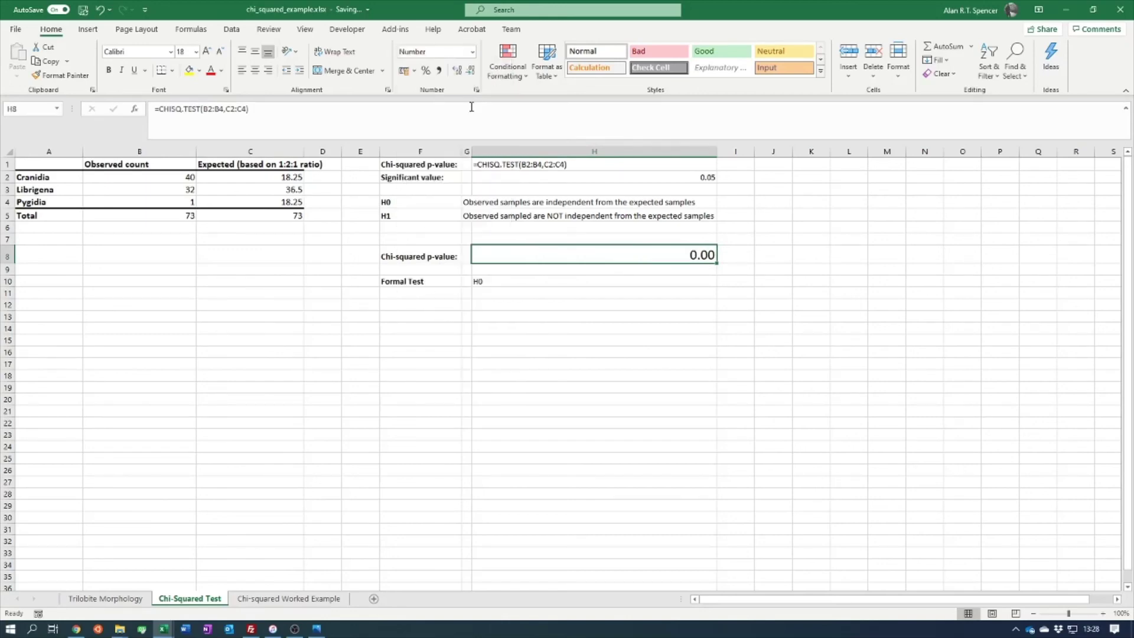
{"action": "double_click", "coordinate": [459, 72]}
{"action": "triple_click", "coordinate": [458, 73]}
{"action": "double_click", "coordinate": [459, 72]}
{"action": "double_click", "coordinate": [459, 72]}
{"action": "double_click", "coordinate": [459, 72]}
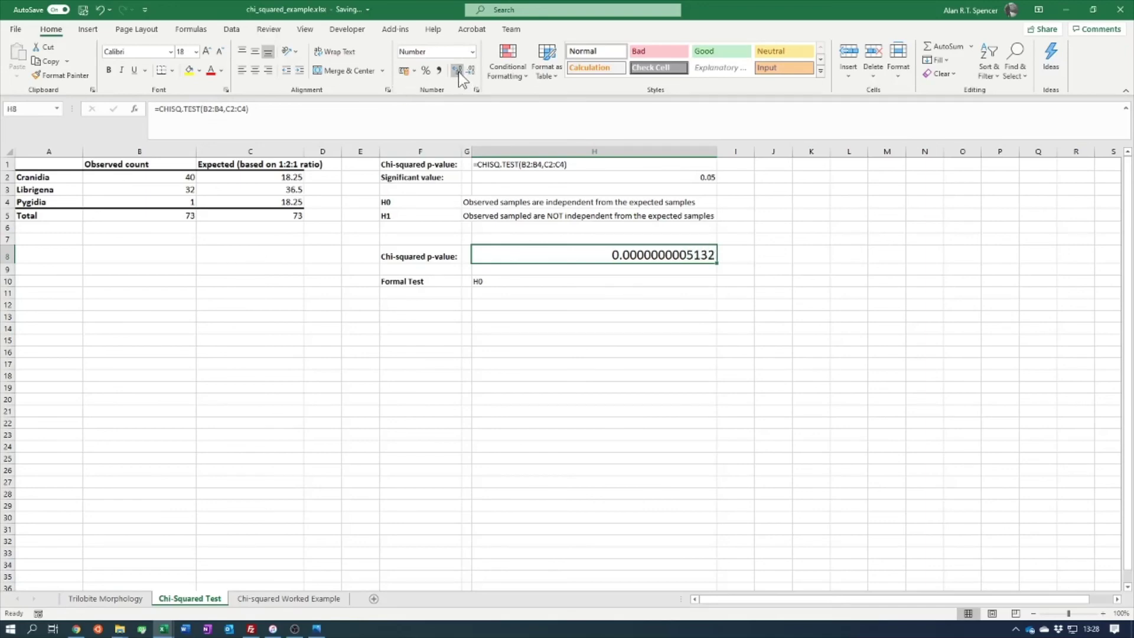
{"action": "double_click", "coordinate": [458, 72]}
{"action": "double_click", "coordinate": [458, 72]}
{"action": "left_click", "coordinate": [648, 323]}
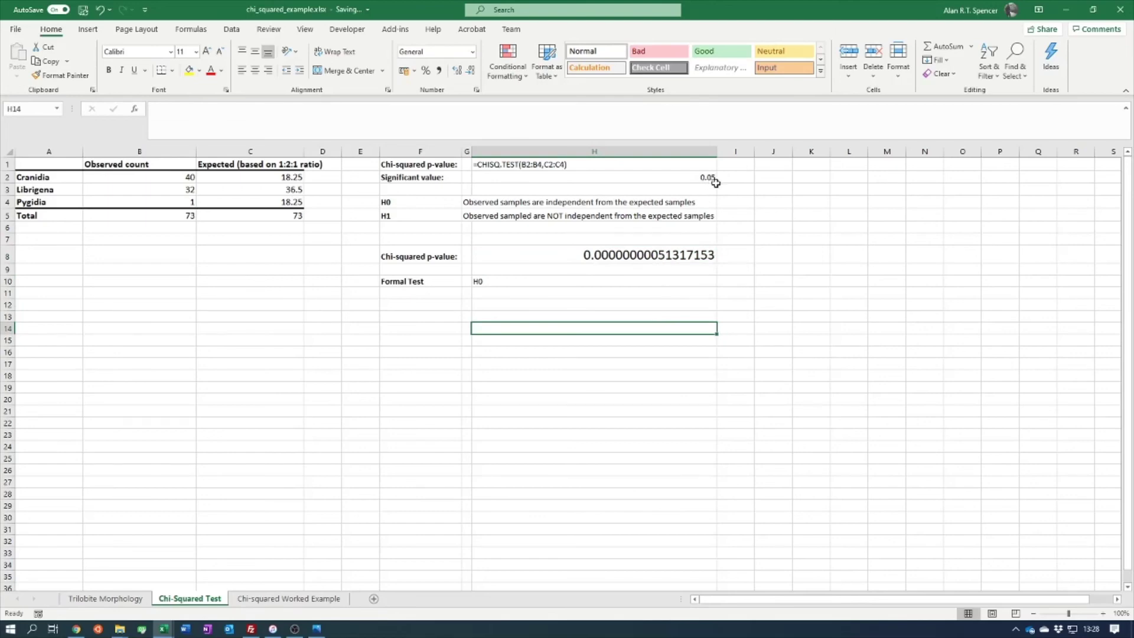
Step: Review the p-value in H8 and the formal test in H10 against the significance value and the altered observed counts
{"action": "left_click", "coordinate": [635, 258]}
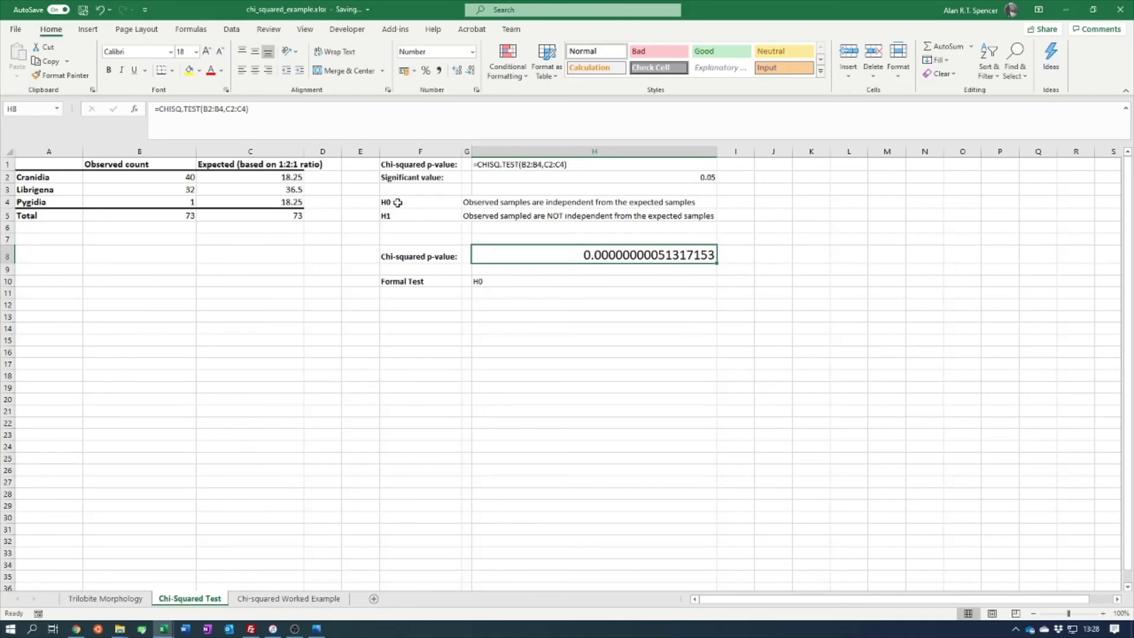
{"action": "left_click", "coordinate": [502, 282]}
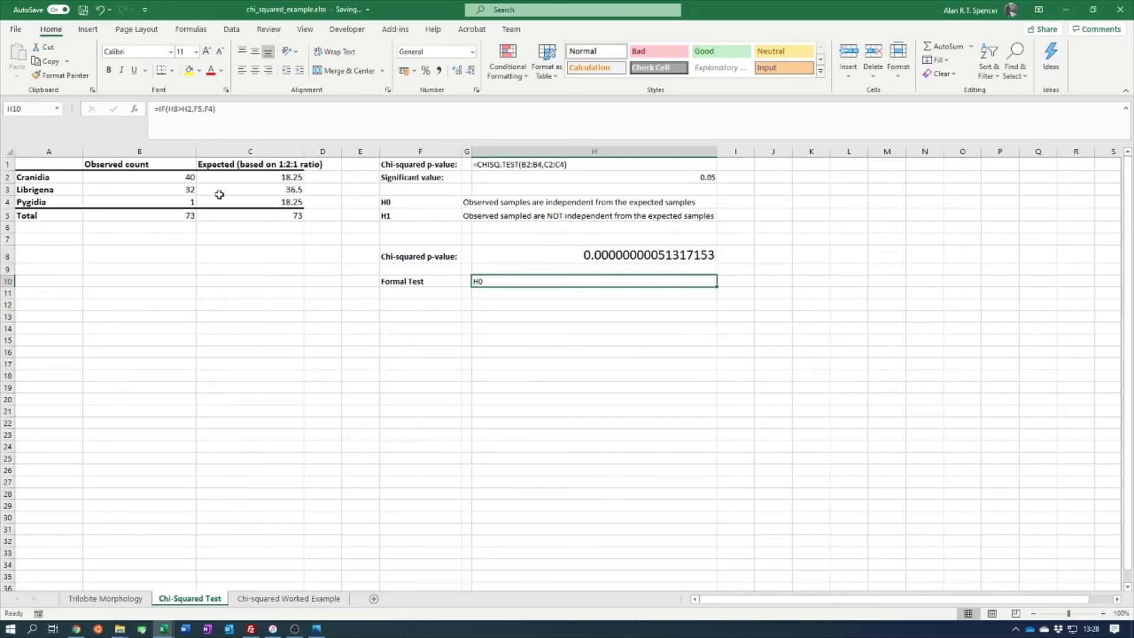
{"action": "left_click", "coordinate": [178, 178]}
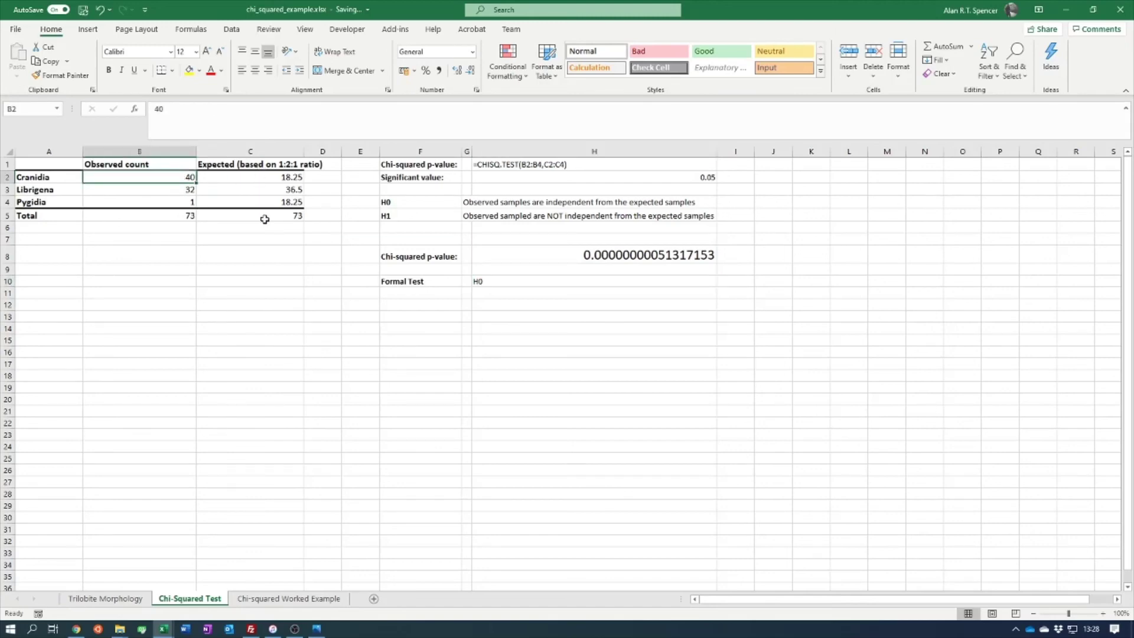
{"action": "left_click", "coordinate": [587, 316]}
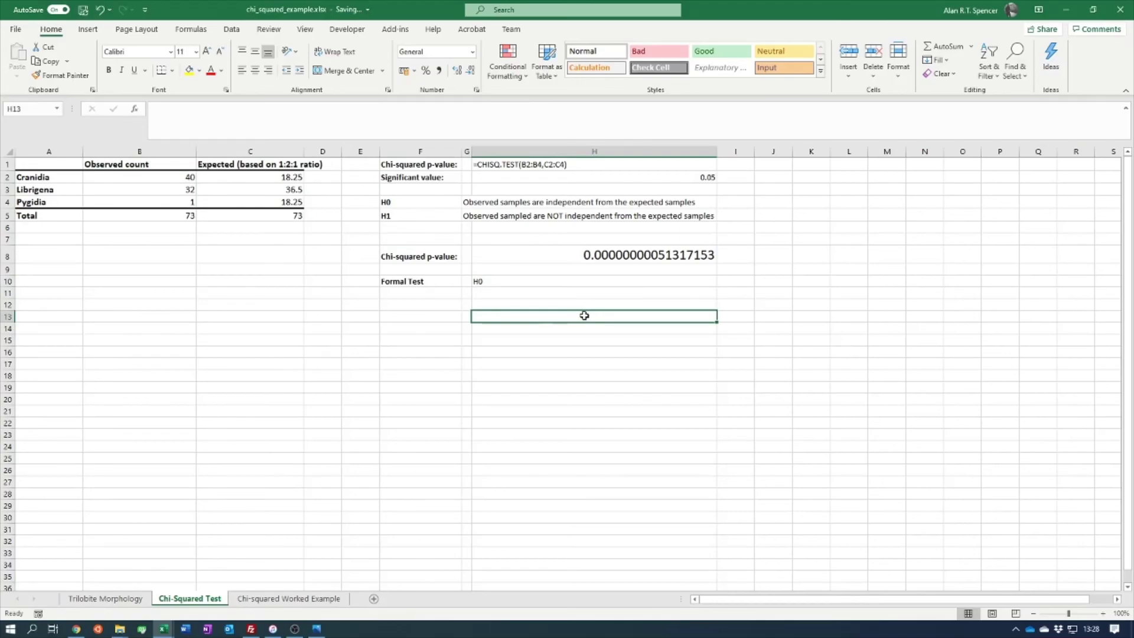